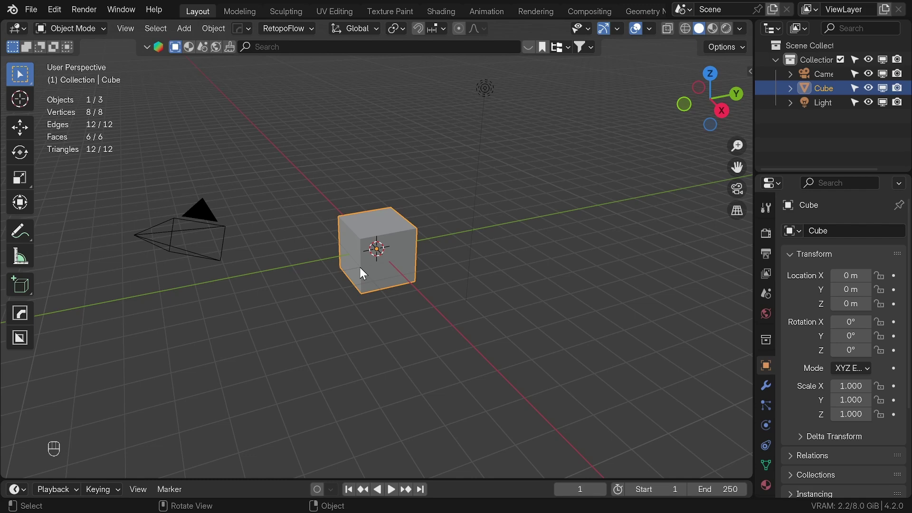
Add an Empty Hair curves object on the cube and clear its parent.
{"action": "key", "text": "shift+a"}
{"action": "mouse_move", "coordinate": [350, 255]}
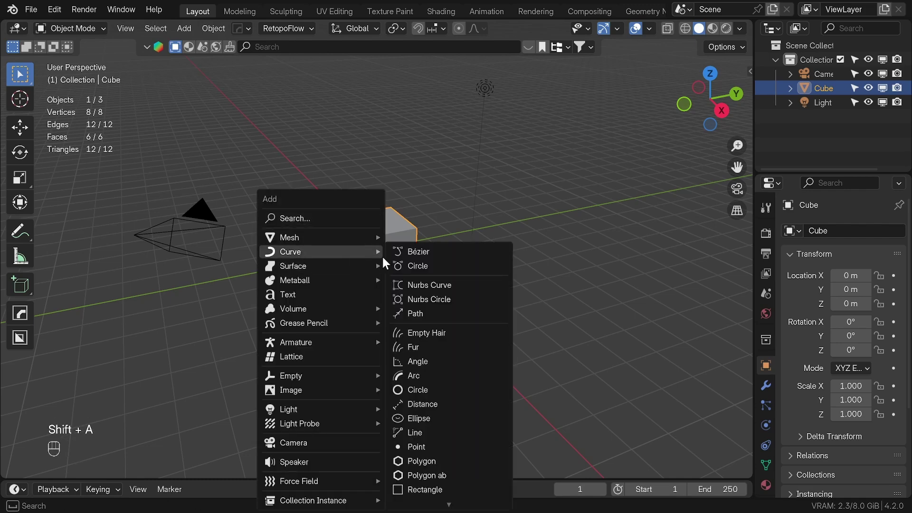
{"action": "left_click", "coordinate": [426, 332]}
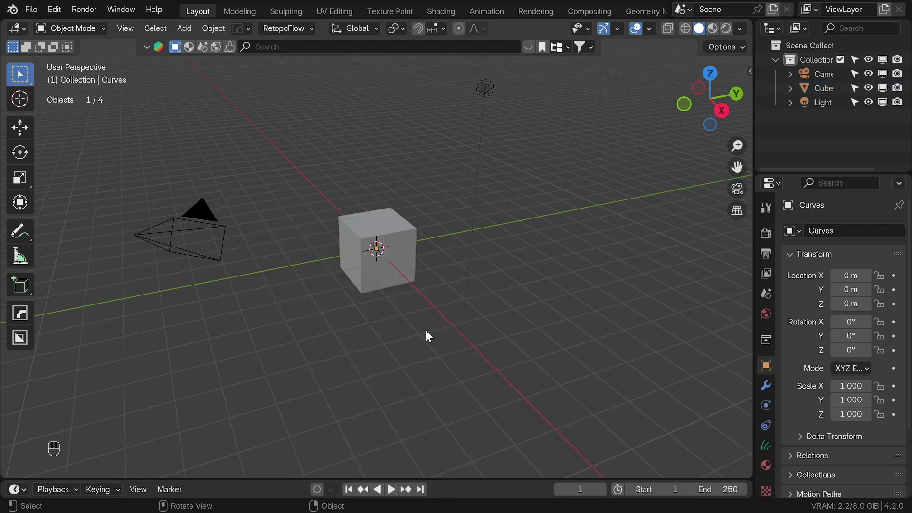
{"action": "key", "text": "alt+p"}
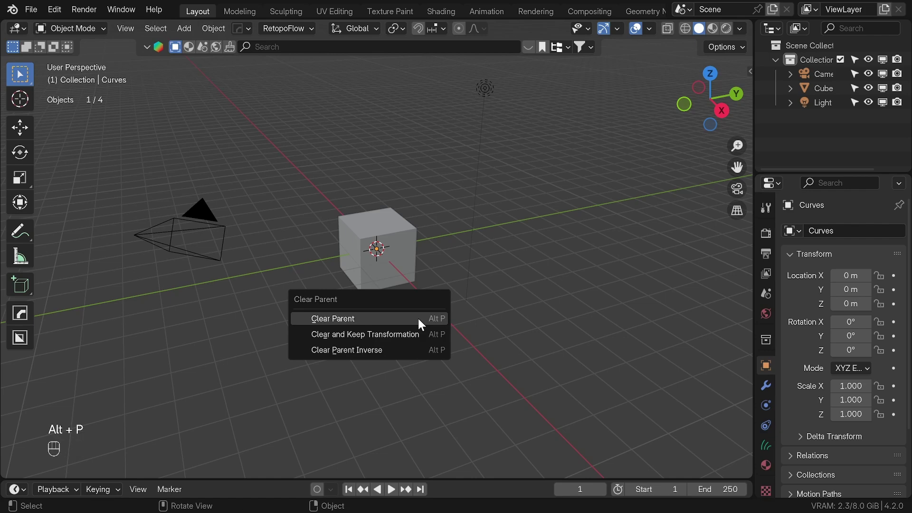
{"action": "left_click", "coordinate": [421, 323]}
Delete the cube, the camera and the light from the scene.
{"action": "left_click", "coordinate": [377, 274]}
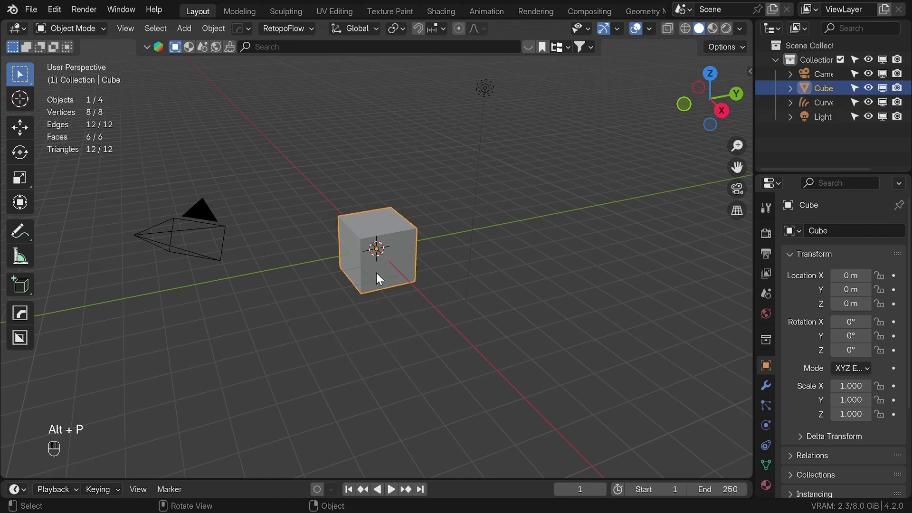
{"action": "key", "text": "x"}
{"action": "left_click", "coordinate": [378, 274]}
{"action": "left_click_drag", "start_coordinate": [131, 153], "coordinate": [503, 317]}
{"action": "key", "text": "x"}
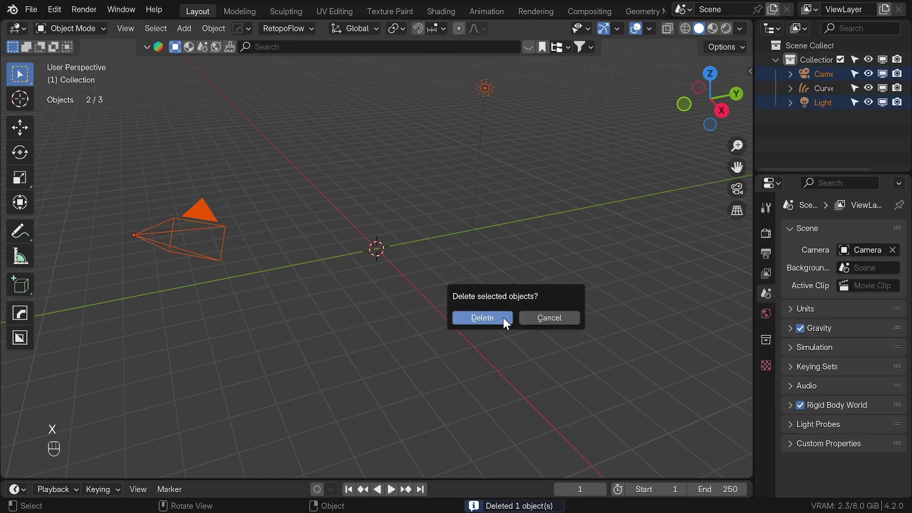
{"action": "left_click", "coordinate": [503, 317]}
Select the Curves object and open its Surface Deform node tree in a Geometry Node Editor beside the 3D viewport.
{"action": "left_click", "coordinate": [819, 74]}
{"action": "left_click_drag", "start_coordinate": [3, 23], "coordinate": [522, 161]}
{"action": "key", "text": "t"}
{"action": "left_click", "coordinate": [17, 28]}
{"action": "left_click", "coordinate": [56, 141]}
{"action": "key", "text": "n"}
Delete the existing Surface Deform nodes, keeping only Group Output.
{"action": "middle_click_drag", "start_coordinate": [114, 275], "coordinate": [277, 183], "text": "shift"}
{"action": "left_click_drag", "start_coordinate": [260, 274], "coordinate": [189, 245]}
{"action": "key", "text": "x"}
Add a Bézier Segment node with the start handle's Z at 1 m and the end handle's Z at -1 m.
{"action": "key", "text": "shift+a"}
{"action": "type", "text": "bez"}
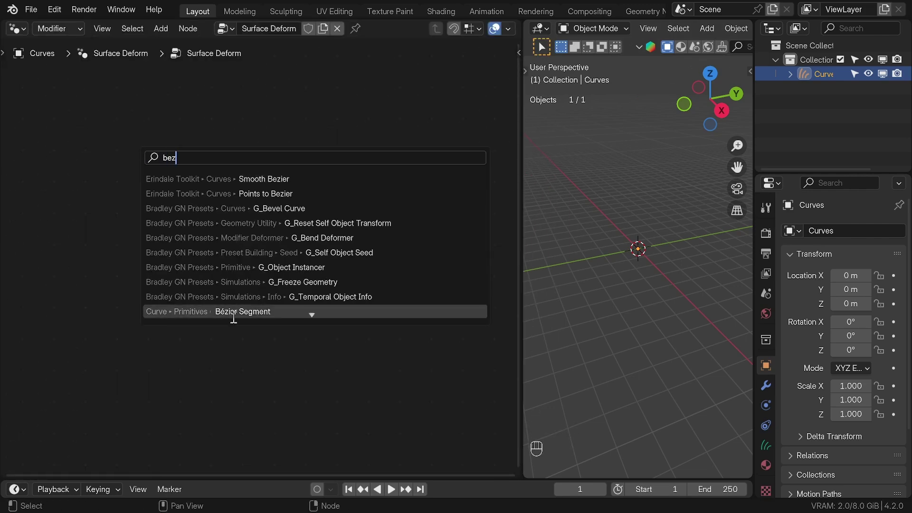
{"action": "left_click", "coordinate": [234, 311]}
{"action": "left_click", "coordinate": [104, 228]}
{"action": "middle_click_drag", "start_coordinate": [113, 280], "coordinate": [126, 276]}
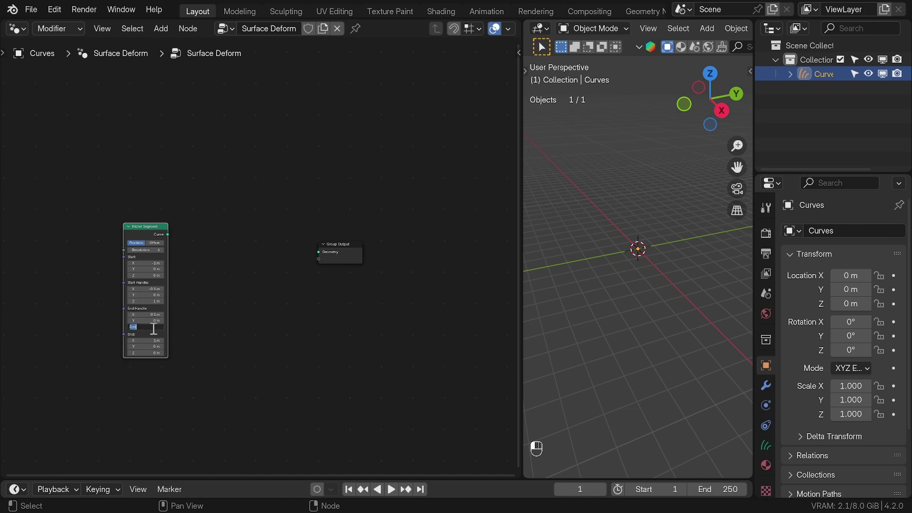
Add a Transform Geometry node after the Bézier Segment and set its X and Z translation and Y rotation.
{"action": "key", "text": "shift+a"}
{"action": "type", "text": "tran"}
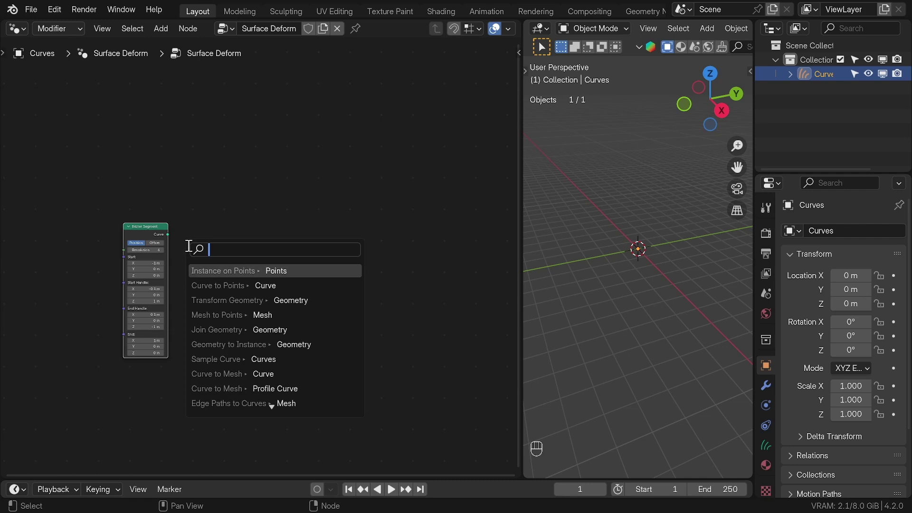
{"action": "key", "text": "Return"}
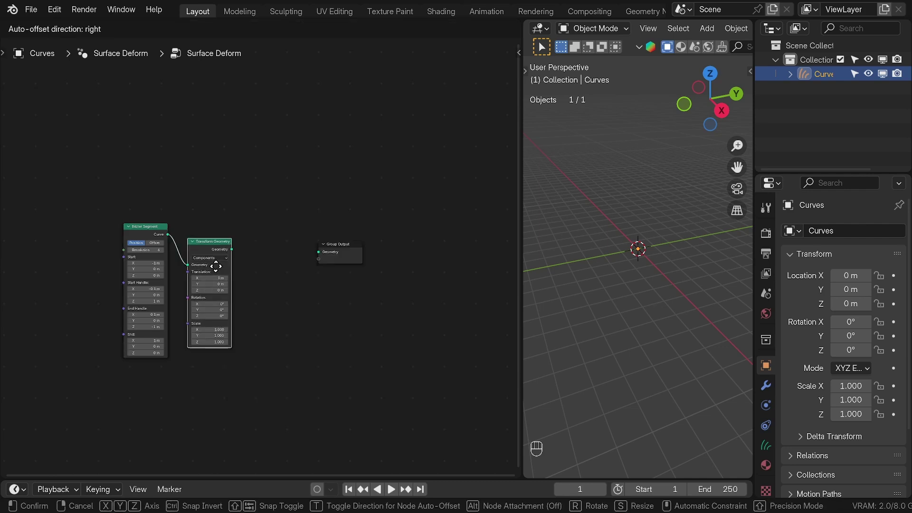
{"action": "left_click", "coordinate": [228, 265]}
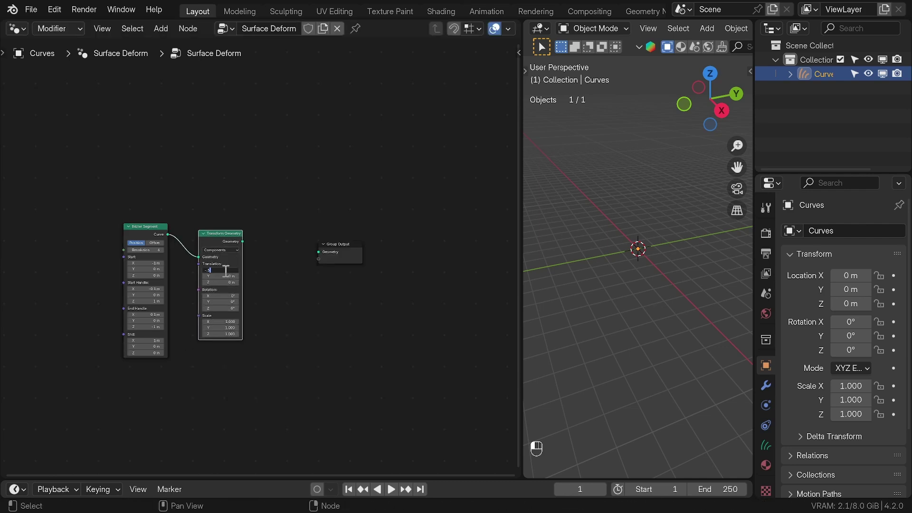
{"action": "left_click", "coordinate": [227, 282]}
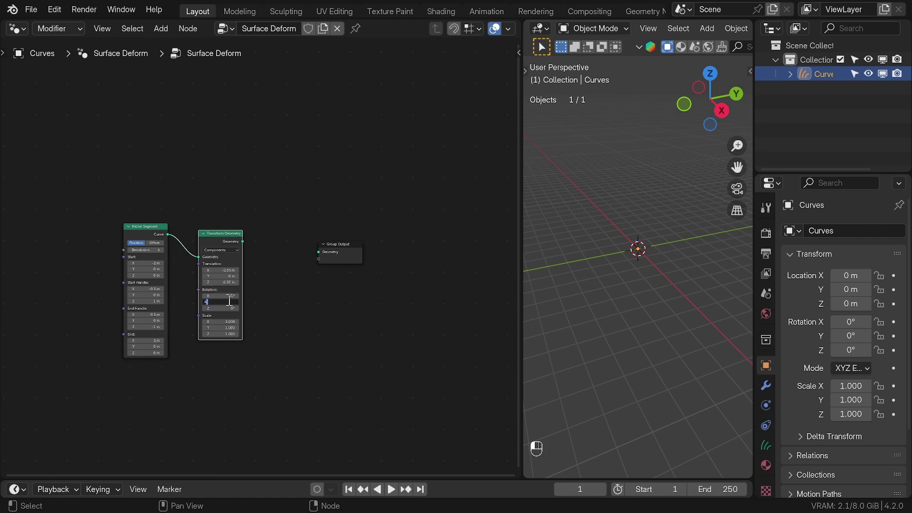
Collapse the Transform Geometry and Bézier Segment nodes and move them lower in the node tree.
{"action": "left_click", "coordinate": [203, 233]}
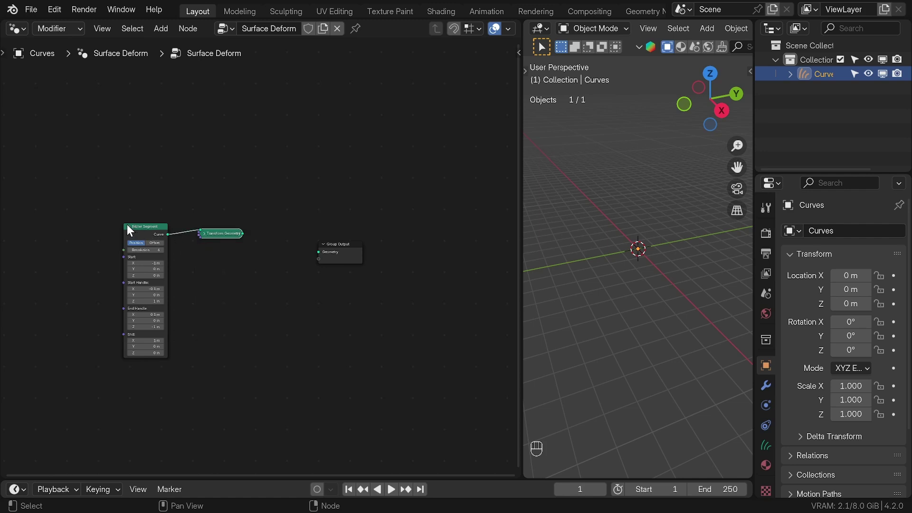
{"action": "left_click", "coordinate": [128, 226]}
{"action": "left_click_drag", "start_coordinate": [127, 226], "coordinate": [147, 233]}
{"action": "left_click_drag", "start_coordinate": [218, 227], "coordinate": [136, 251]}
{"action": "left_click_drag", "start_coordinate": [142, 234], "coordinate": [116, 295]}
Add a Quadrilateral curve node above the Bézier Segment and set its width and height to 1 m.
{"action": "key", "text": "shift+a"}
{"action": "type", "text": "qua"}
{"action": "left_click", "coordinate": [136, 219]}
{"action": "left_click", "coordinate": [95, 242]}
{"action": "left_click", "coordinate": [115, 264]}
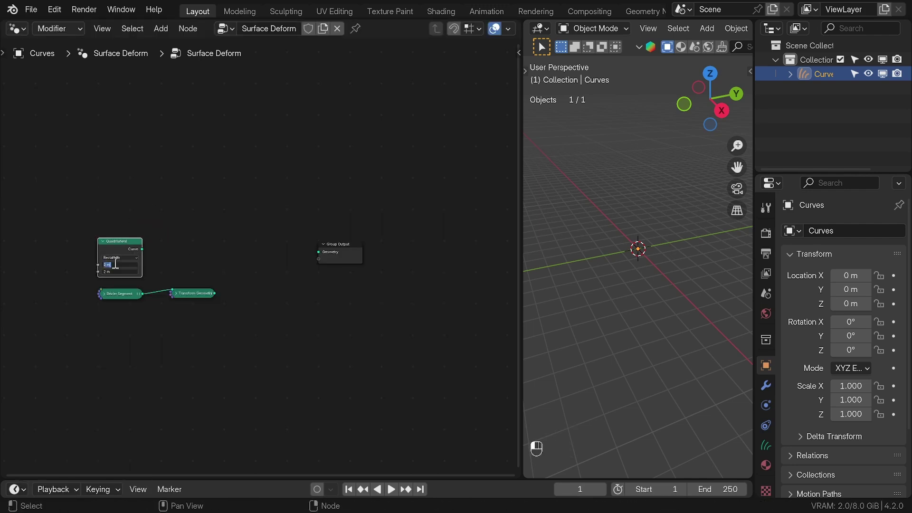
{"action": "type", "text": "1"}
{"action": "key", "text": "Return"}
Add a Curve to Points node after the Quadrilateral, using Count mode with a count of 4.
{"action": "left_click_drag", "start_coordinate": [142, 249], "coordinate": [173, 240]}
{"action": "type", "text": "to p"}
{"action": "key", "text": "Return"}
{"action": "left_click", "coordinate": [200, 257]}
{"action": "left_click", "coordinate": [206, 269]}
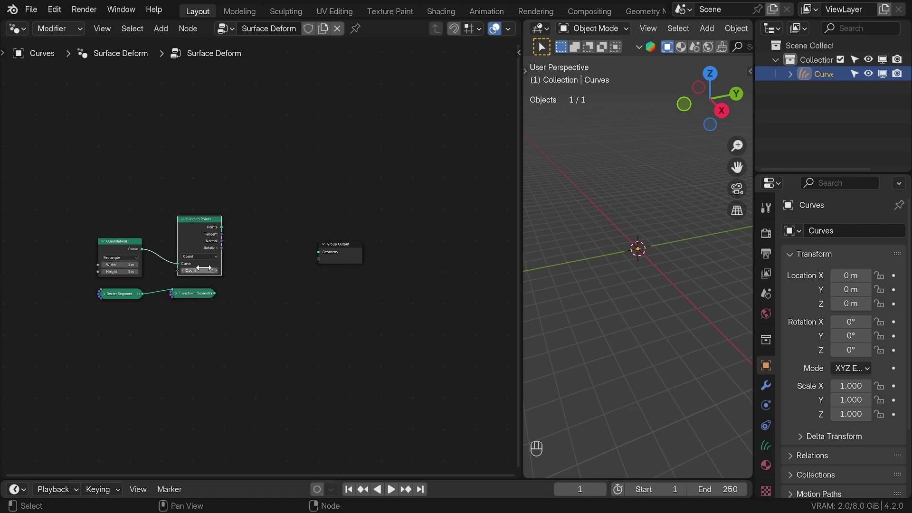
Add an Instance on Points node that places the transformed Bézier curve on the points, and connect it to Group Output.
{"action": "left_click_drag", "start_coordinate": [222, 228], "coordinate": [252, 233]}
{"action": "type", "text": "inst"}
{"action": "key", "text": "Return"}
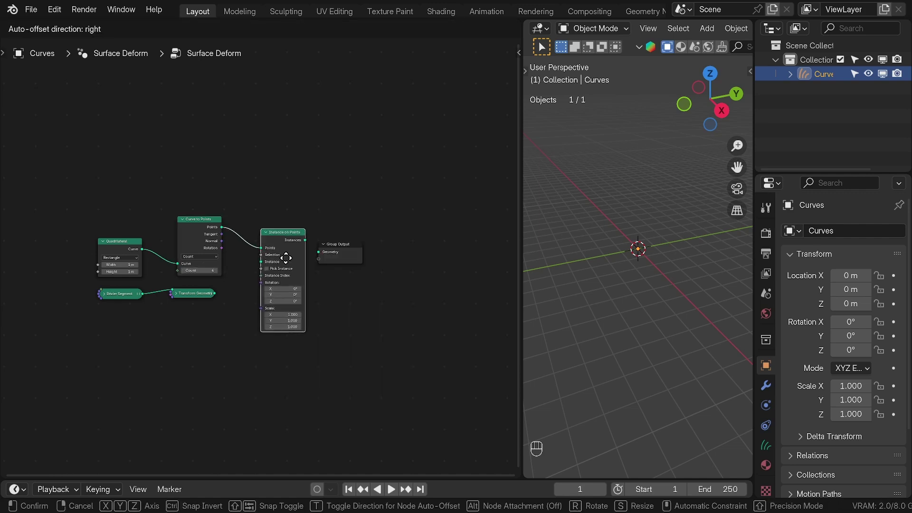
{"action": "left_click", "coordinate": [286, 258]}
{"action": "left_click_drag", "start_coordinate": [215, 293], "coordinate": [261, 262]}
{"action": "left_click", "coordinate": [288, 232], "text": "ctrl+shift"}
{"action": "middle_click_drag", "start_coordinate": [635, 262], "coordinate": [697, 271]}
Connect the Curve to Points rotation to the Rotation input of Instance on Points.
{"action": "left_click_drag", "start_coordinate": [222, 247], "coordinate": [230, 251]}
{"action": "left_click_drag", "start_coordinate": [259, 279], "coordinate": [261, 282]}
{"action": "middle_click_drag", "start_coordinate": [551, 273], "coordinate": [594, 271]}
Collapse the Curve to Points and Quadrilateral nodes and spread the node chain away from Group Output.
{"action": "left_click", "coordinate": [181, 219]}
{"action": "left_click_drag", "start_coordinate": [198, 216], "coordinate": [191, 274]}
{"action": "left_click", "coordinate": [103, 241]}
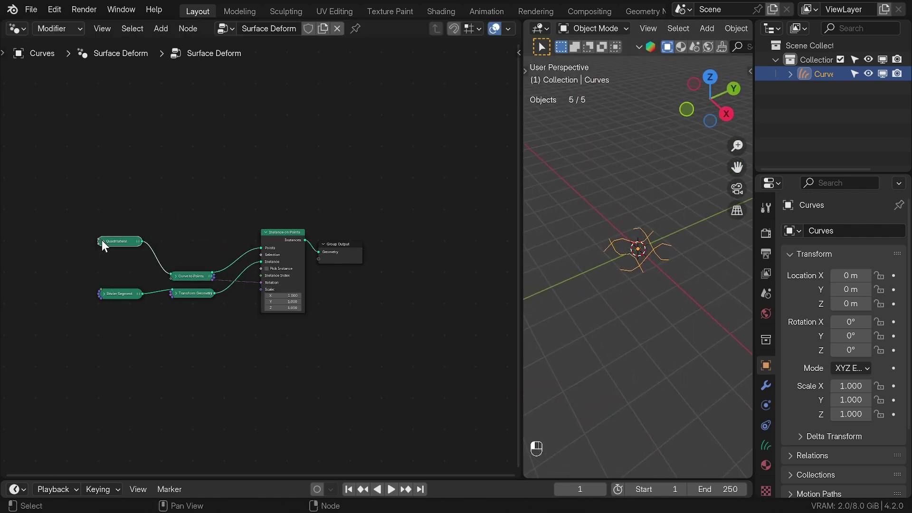
{"action": "left_click_drag", "start_coordinate": [110, 240], "coordinate": [110, 276]}
{"action": "left_click_drag", "start_coordinate": [284, 233], "coordinate": [169, 293]}
{"action": "key", "text": "l"}
{"action": "key", "text": "l"}
{"action": "left_click_drag", "start_coordinate": [339, 245], "coordinate": [434, 265]}
Add a Grid mesh node above the curve nodes and preview its mesh through a Viewer node.
{"action": "key", "text": "shift+a"}
{"action": "type", "text": "gri"}
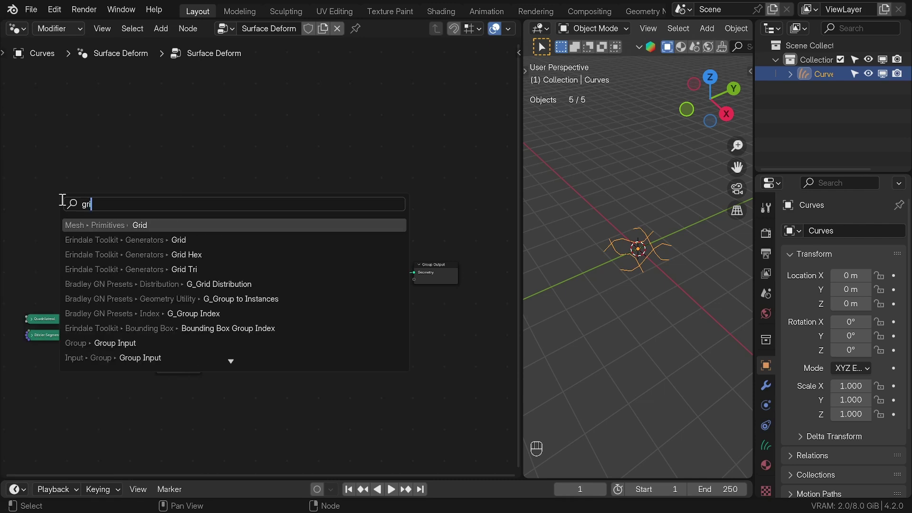
{"action": "left_click", "coordinate": [88, 221]}
{"action": "left_click", "coordinate": [54, 222]}
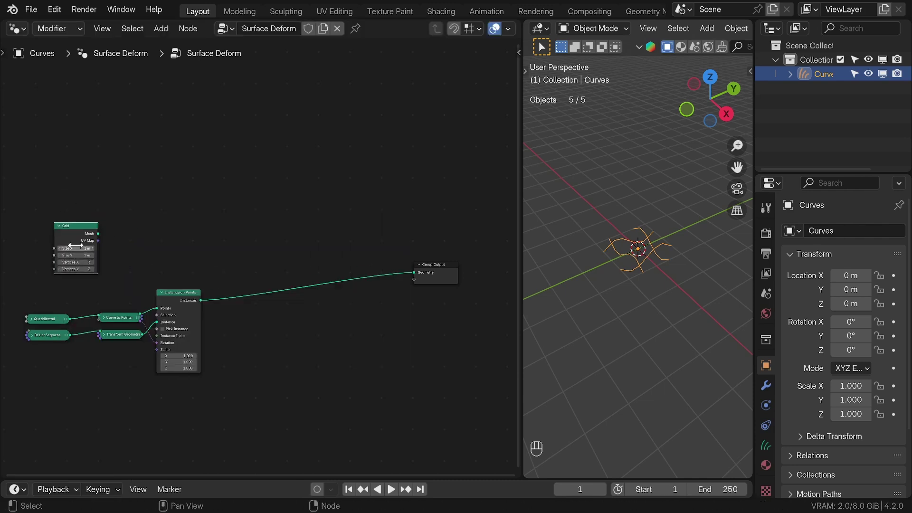
{"action": "left_click_drag", "start_coordinate": [76, 242], "coordinate": [90, 223]}
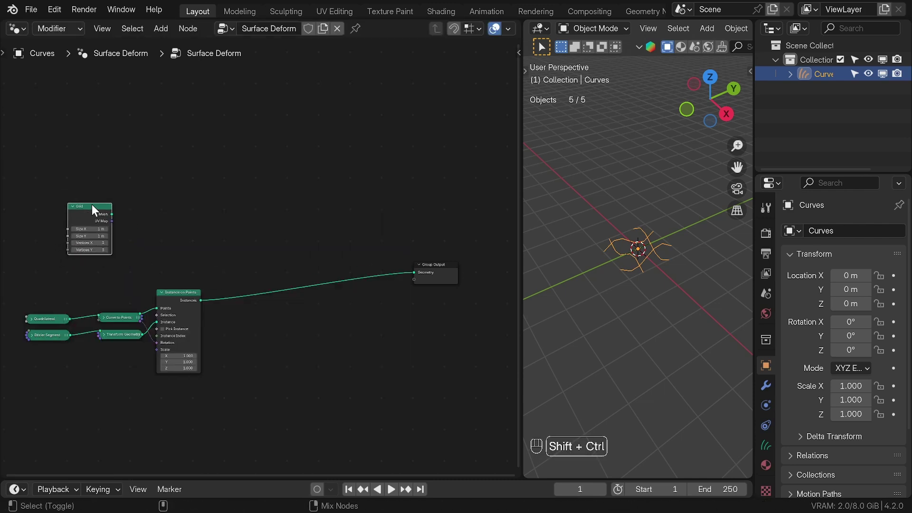
{"action": "left_click", "coordinate": [92, 205], "text": "ctrl+shift"}
{"action": "left_click_drag", "start_coordinate": [159, 195], "coordinate": [364, 187]}
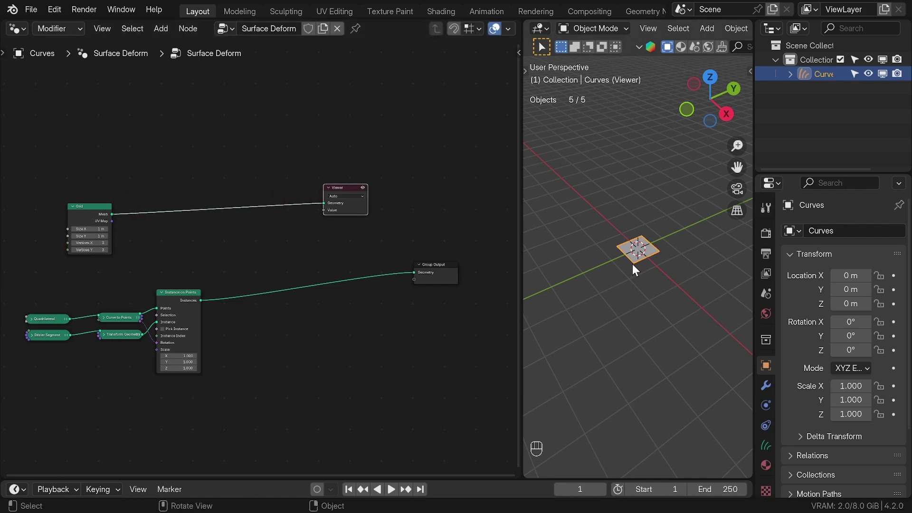
Set the grid to 200 vertices in X and Y and its size to 199 m in both directions.
{"action": "left_click", "coordinate": [87, 243]}
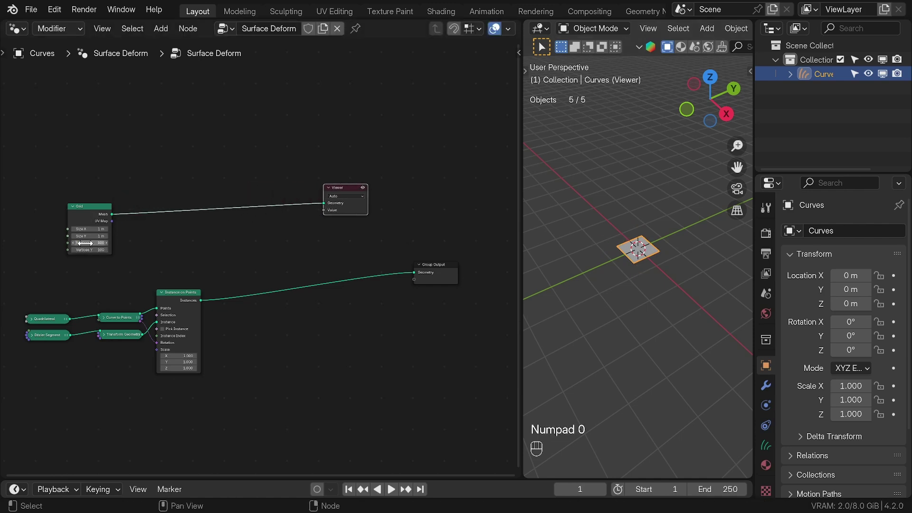
{"action": "left_click", "coordinate": [86, 229]}
{"action": "key", "text": "Return"}
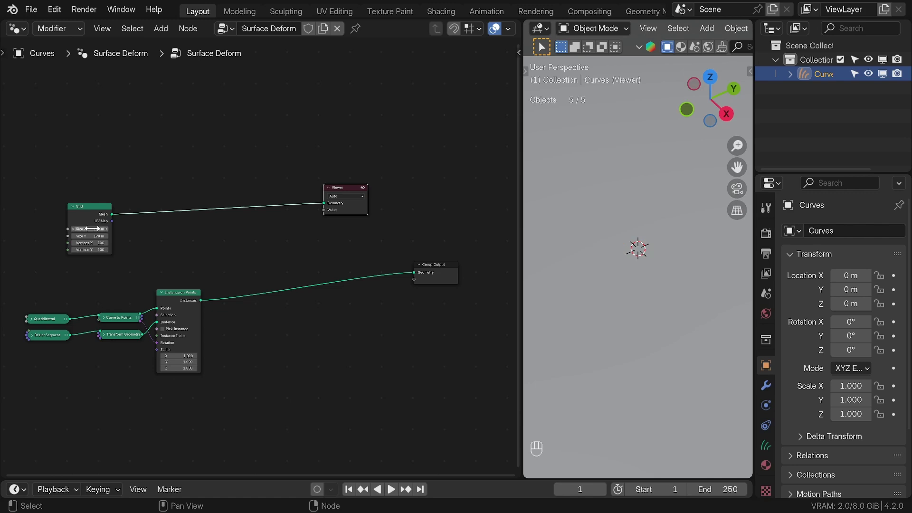
{"action": "scroll", "coordinate": [599, 218], "scroll_direction": "down", "scroll_amount": 3}
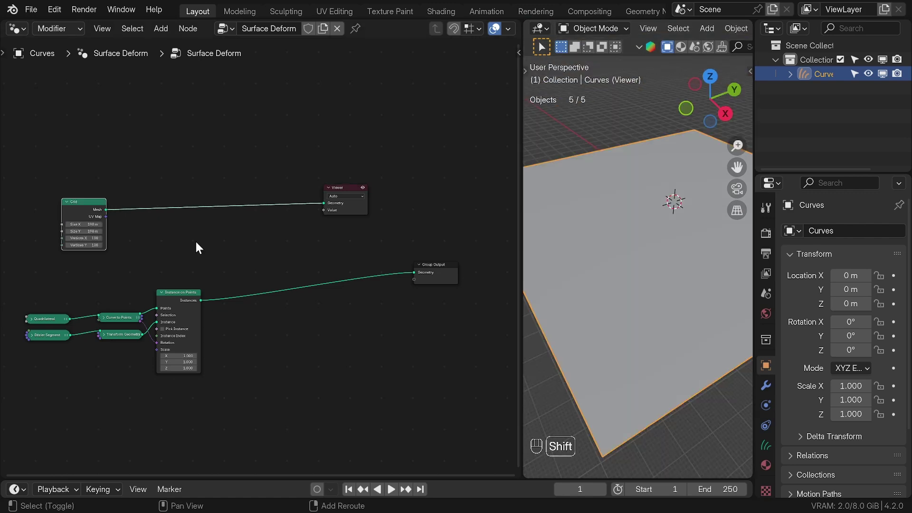
Insert a G_Normal Displacement node between the Grid and the Viewer and move both grid nodes higher.
{"action": "key", "text": "shift+a"}
{"action": "left_click", "coordinate": [152, 195]}
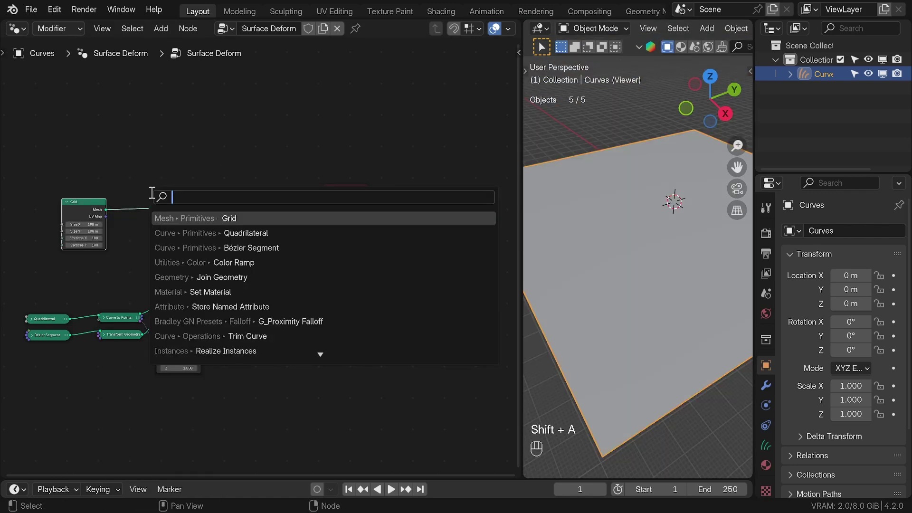
{"action": "type", "text": "displ"}
{"action": "left_click", "coordinate": [270, 276]}
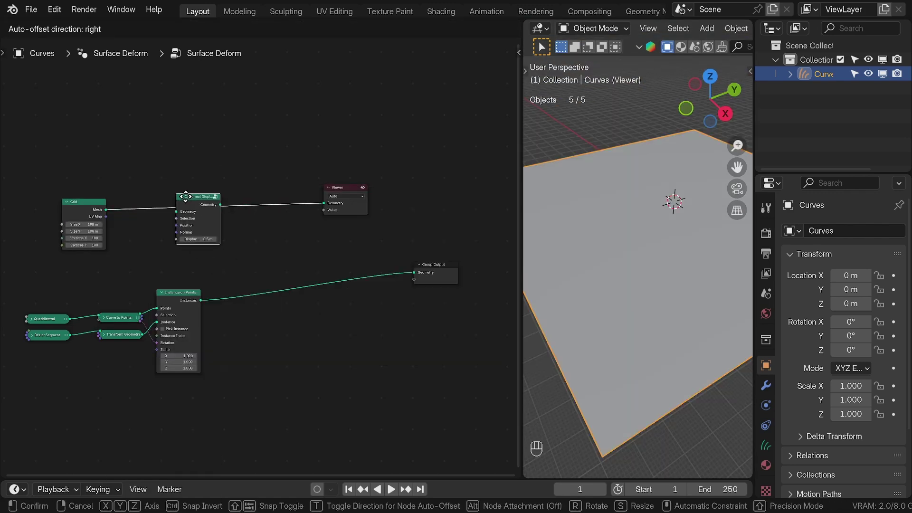
{"action": "left_click", "coordinate": [186, 201]}
{"action": "left_click_drag", "start_coordinate": [66, 173], "coordinate": [218, 215]}
{"action": "left_click_drag", "start_coordinate": [187, 214], "coordinate": [164, 180]}
Add a G_Noise node below the Grid and connect its Fac output to the Displacement input.
{"action": "key", "text": "shift+a"}
{"action": "left_click", "coordinate": [84, 196]}
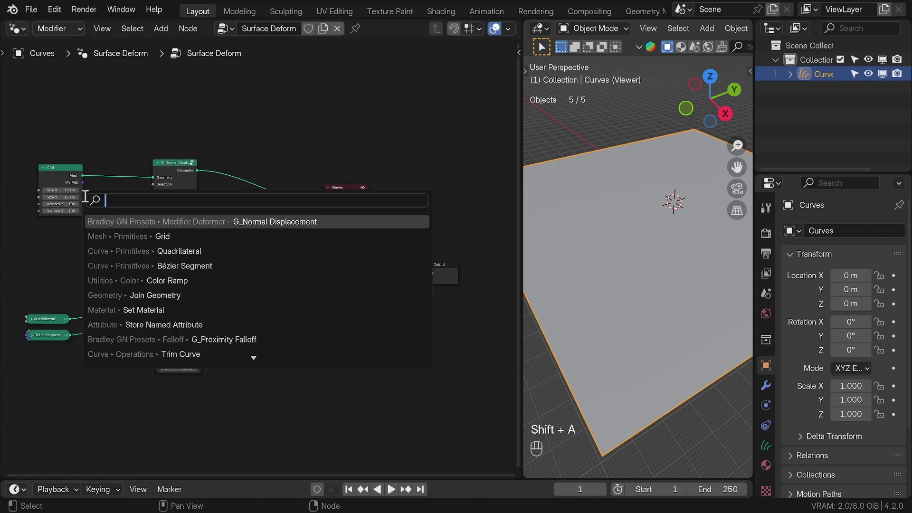
{"action": "type", "text": "noise"}
{"action": "key", "text": "Return"}
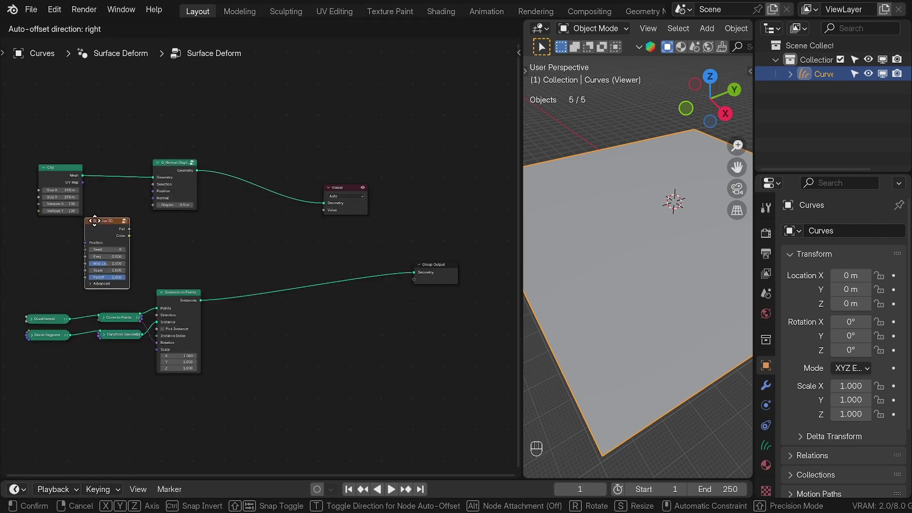
{"action": "left_click", "coordinate": [95, 220]}
{"action": "left_click_drag", "start_coordinate": [158, 213], "coordinate": [157, 210]}
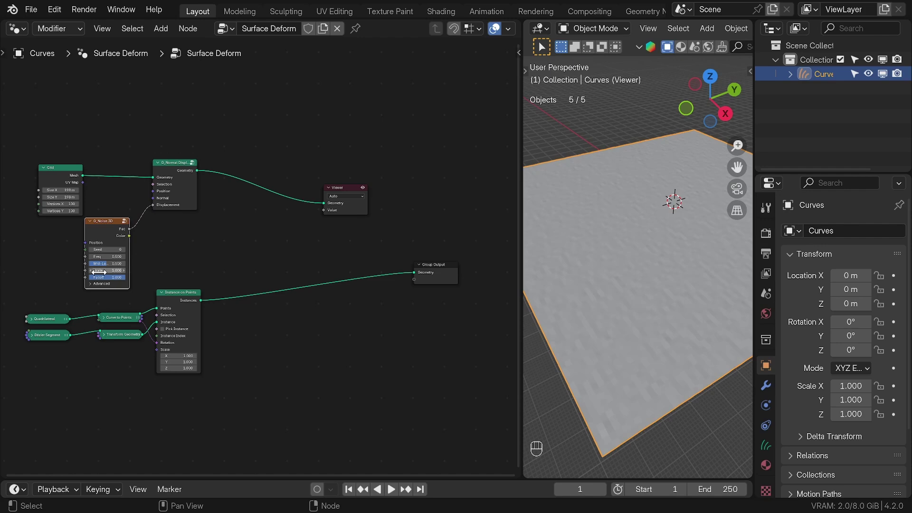
Adjust the noise node's scale and frequency, expand its Advanced settings and rearrange the displacement nodes.
{"action": "left_click_drag", "start_coordinate": [99, 271], "coordinate": [80, 257]}
{"action": "left_click_drag", "start_coordinate": [28, 120], "coordinate": [174, 223]}
{"action": "key", "text": "g"}
{"action": "left_click", "coordinate": [170, 191]}
{"action": "left_click_drag", "start_coordinate": [111, 197], "coordinate": [120, 170]}
{"action": "left_click", "coordinate": [105, 226]}
{"action": "left_click_drag", "start_coordinate": [110, 240], "coordinate": [125, 240]}
{"action": "key", "text": "Home"}
Add a Scene Time node driving the Evolution input of the noise node.
{"action": "left_click_drag", "start_coordinate": [205, 247], "coordinate": [155, 249]}
{"action": "type", "text": "sc"}
{"action": "key", "text": "Return"}
{"action": "left_click", "coordinate": [67, 268]}
Insert a Math node between Scene Time and the noise Evolution input and change its operation.
{"action": "key", "text": "shift+a"}
{"action": "type", "text": "math"}
{"action": "key", "text": "Return"}
{"action": "left_click", "coordinate": [174, 256]}
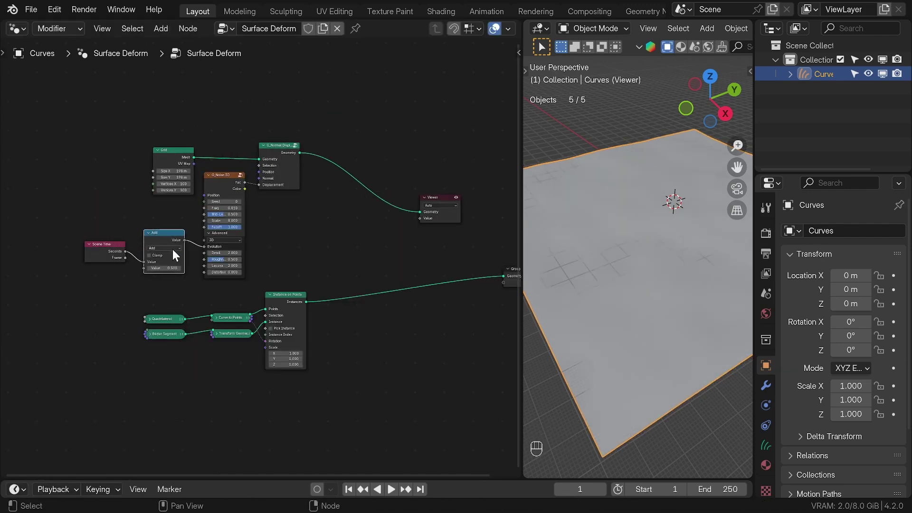
{"action": "left_click", "coordinate": [173, 249]}
{"action": "left_click", "coordinate": [164, 280]}
Play the animation to check the moving surface and adjust the noise scale.
{"action": "key", "text": "space"}
{"action": "key", "text": "space"}
{"action": "middle_click_drag", "start_coordinate": [653, 280], "coordinate": [652, 250]}
{"action": "key", "text": "space"}
{"action": "key", "text": "space"}
{"action": "left_click_drag", "start_coordinate": [226, 220], "coordinate": [207, 220]}
{"action": "middle_click_drag", "start_coordinate": [698, 245], "coordinate": [696, 258]}
Space out the noise and displacement nodes and duplicate Instance on Points after G_Normal Displacement.
{"action": "left_click_drag", "start_coordinate": [212, 175], "coordinate": [85, 194]}
{"action": "left_click_drag", "start_coordinate": [242, 143], "coordinate": [265, 152]}
{"action": "middle_click_drag", "start_coordinate": [412, 240], "coordinate": [397, 239]}
{"action": "left_click", "coordinate": [281, 294]}
{"action": "key", "text": "shift+d"}
{"action": "left_click", "coordinate": [371, 177]}
Delete the Viewer node and connect the curve instances to the Instance input of the duplicated Instance on Points.
{"action": "left_click", "coordinate": [426, 198]}
{"action": "key", "text": "x"}
{"action": "left_click_drag", "start_coordinate": [383, 184], "coordinate": [400, 168]}
{"action": "left_click_drag", "start_coordinate": [291, 300], "coordinate": [382, 196]}
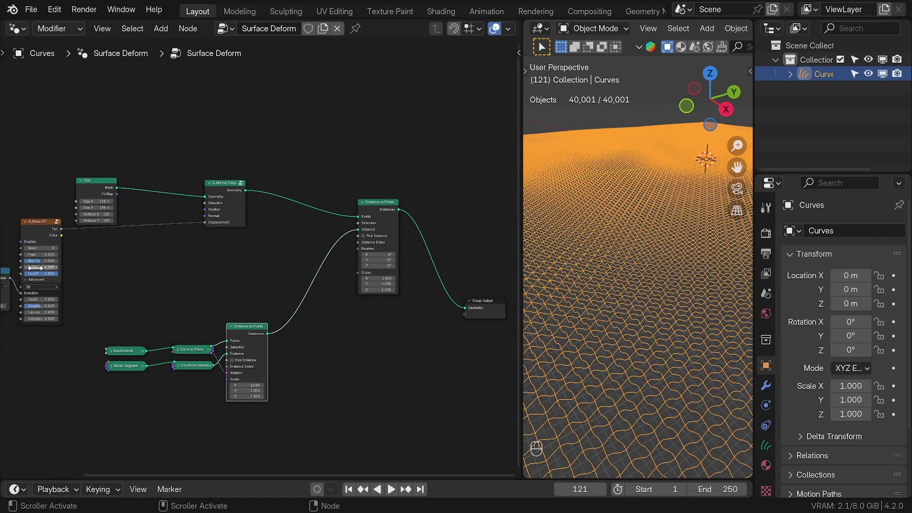
Add a Normal input node below the Grid node.
{"action": "scroll", "coordinate": [627, 266], "scroll_direction": "up", "scroll_amount": 3}
{"action": "middle_click_drag", "start_coordinate": [627, 266], "coordinate": [632, 183]}
{"action": "key", "text": "shift+a"}
{"action": "type", "text": "norm"}
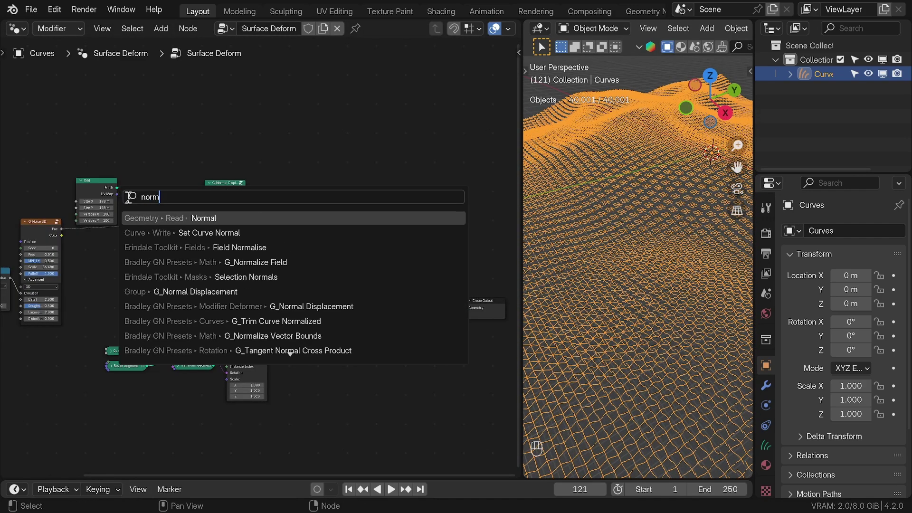
{"action": "key", "text": "Return"}
{"action": "left_click", "coordinate": [105, 281]}
Add an Align Rotation to Vector node driven by the Normal and connect it to the second Instance on Points' Rotation.
{"action": "key", "text": "shift+a"}
{"action": "type", "text": "align"}
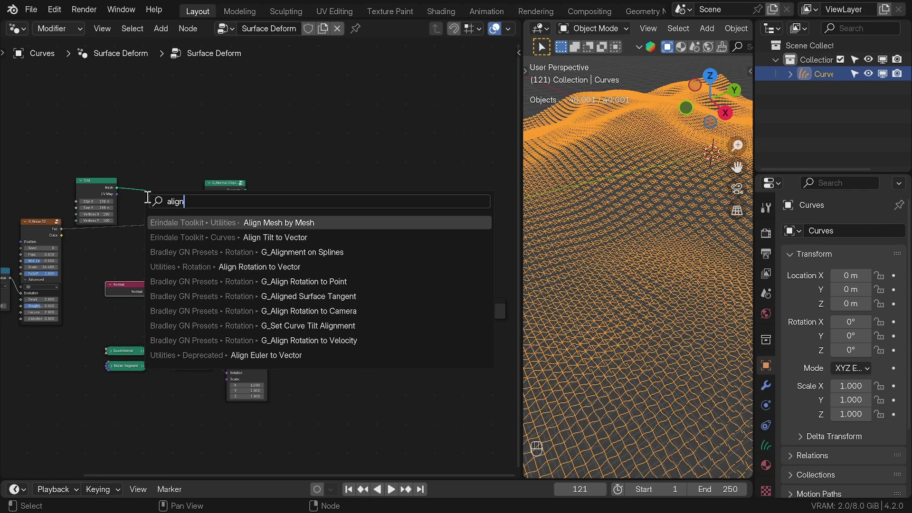
{"action": "left_click", "coordinate": [189, 266]}
{"action": "left_click", "coordinate": [167, 249]}
{"action": "left_click_drag", "start_coordinate": [146, 291], "coordinate": [168, 296]}
{"action": "left_click_drag", "start_coordinate": [209, 261], "coordinate": [357, 249]}
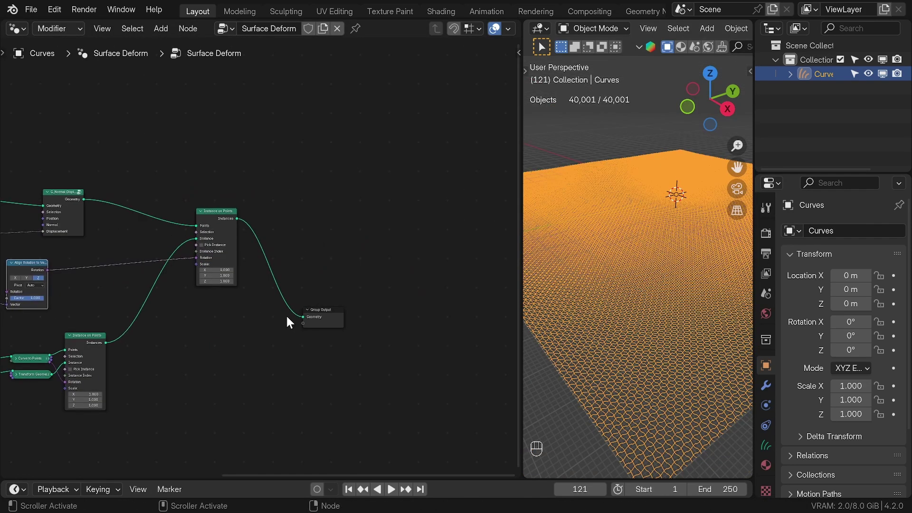
Move the Group Output aside and insert a G_Helical Connections node after the second Instance on Points, adjusting its radius.
{"action": "left_click_drag", "start_coordinate": [324, 314], "coordinate": [424, 227]}
{"action": "middle_click_drag", "start_coordinate": [629, 386], "coordinate": [661, 315], "text": "shift"}
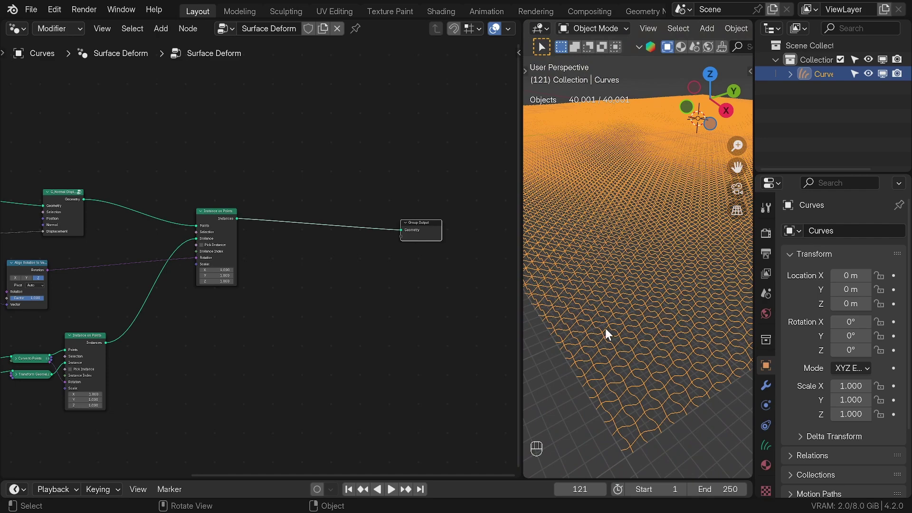
{"action": "key", "text": "shift+a"}
{"action": "type", "text": "HEL"}
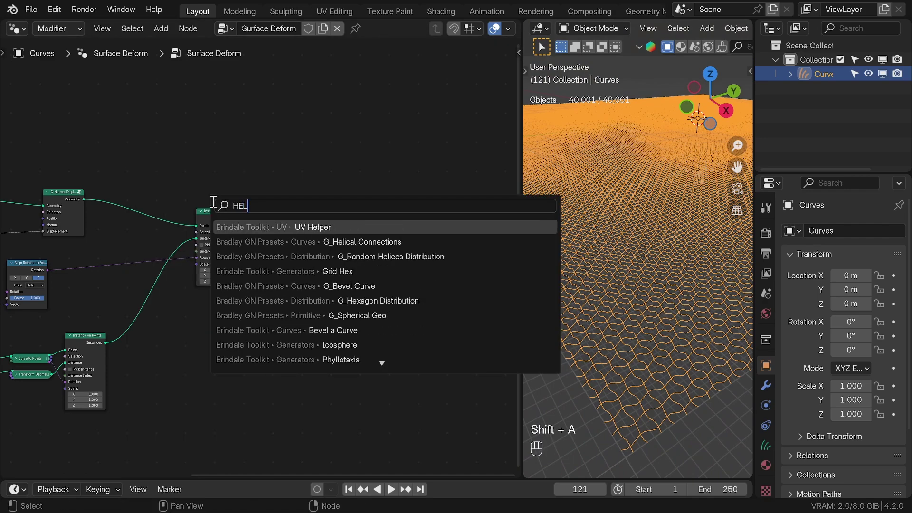
{"action": "left_click", "coordinate": [266, 242]}
{"action": "left_click", "coordinate": [294, 224]}
{"action": "left_click_drag", "start_coordinate": [302, 245], "coordinate": [291, 245], "text": "shift"}
{"action": "middle_click_drag", "start_coordinate": [586, 386], "coordinate": [592, 351], "text": "shift"}
Add a G_Float Range node with tau as its end value and connect it to the G_Helical Connections Tilt input.
{"action": "scroll", "coordinate": [593, 368], "scroll_direction": "up", "scroll_amount": 2}
{"action": "key", "text": "shift+a"}
{"action": "type", "text": "FLOA"}
{"action": "left_click", "coordinate": [285, 238]}
{"action": "left_click", "coordinate": [204, 320]}
{"action": "left_click_drag", "start_coordinate": [245, 325], "coordinate": [282, 252]}
{"action": "left_click", "coordinate": [227, 352]}
{"action": "type", "text": "tau"}
{"action": "key", "text": "Return"}
Duplicate G_Helical Connections, place the copy in the chain before the Group Output and adjust its radius.
{"action": "left_click_drag", "start_coordinate": [414, 224], "coordinate": [442, 214]}
{"action": "left_click", "coordinate": [310, 208]}
{"action": "key", "text": "shift+d"}
{"action": "left_click", "coordinate": [386, 205]}
{"action": "mouse_move", "coordinate": [379, 244]}
{"action": "left_mouse_down", "text": "shift"}
{"action": "mouse_move", "coordinate": [395, 244]}
{"action": "mouse_move", "coordinate": [384, 244]}
{"action": "left_mouse_up", "text": "shift"}
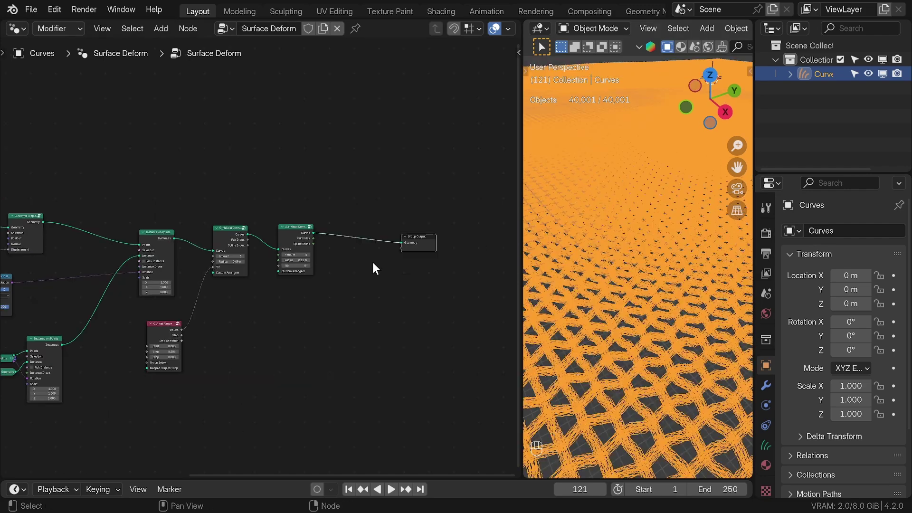
Insert a Realize Instances node between the second G_Helical Connections node and the Group Output.
{"action": "key", "text": "shift+a"}
{"action": "left_click", "coordinate": [327, 195]}
{"action": "type", "text": "rea"}
{"action": "left_click", "coordinate": [388, 222]}
{"action": "left_click", "coordinate": [345, 228]}
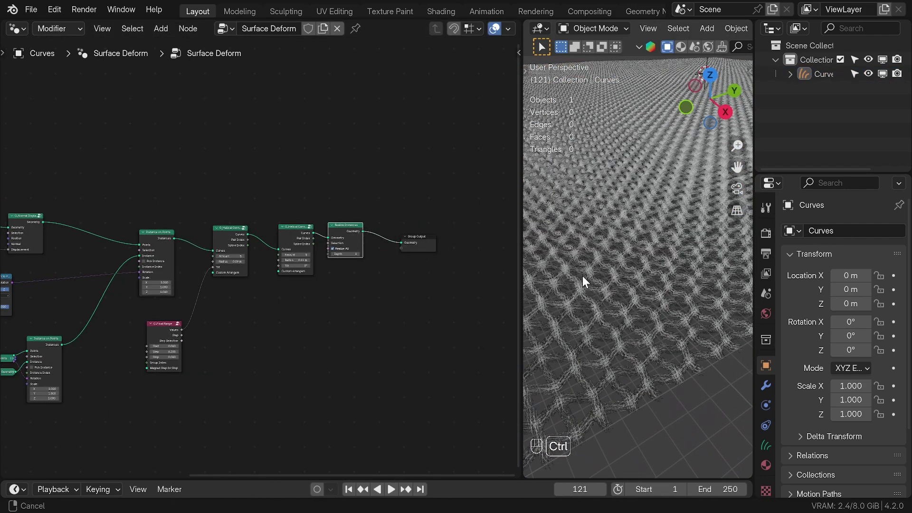
{"action": "middle_click_drag", "start_coordinate": [583, 278], "coordinate": [593, 280], "text": "shift"}
Move the Group Output further along and insert a G_Bevel Curve node after Realize Instances.
{"action": "left_click_drag", "start_coordinate": [424, 239], "coordinate": [477, 236]}
{"action": "middle_click_drag", "start_coordinate": [368, 187], "coordinate": [298, 191]}
{"action": "key", "text": "shift+a"}
{"action": "left_click", "coordinate": [298, 193]}
{"action": "type", "text": "beve"}
{"action": "left_click", "coordinate": [373, 234]}
{"action": "left_click", "coordinate": [341, 259]}
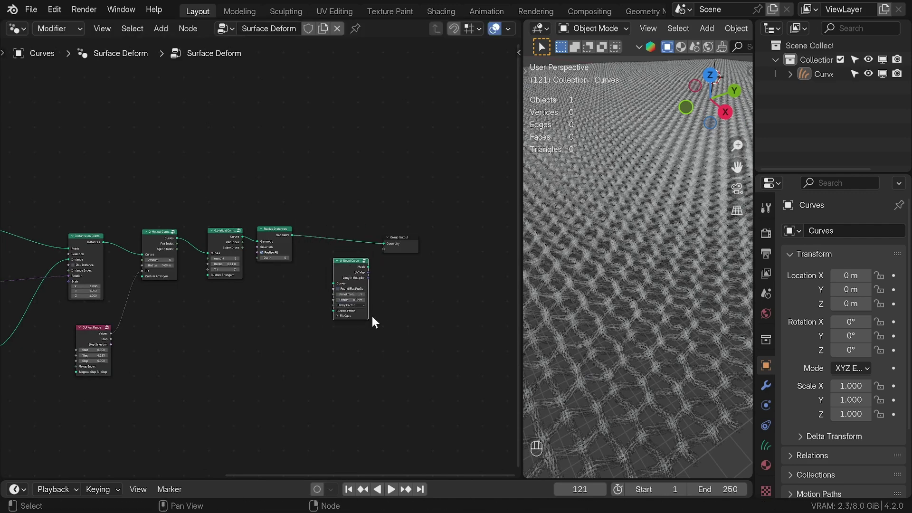
{"action": "left_click_drag", "start_coordinate": [352, 261], "coordinate": [340, 229]}
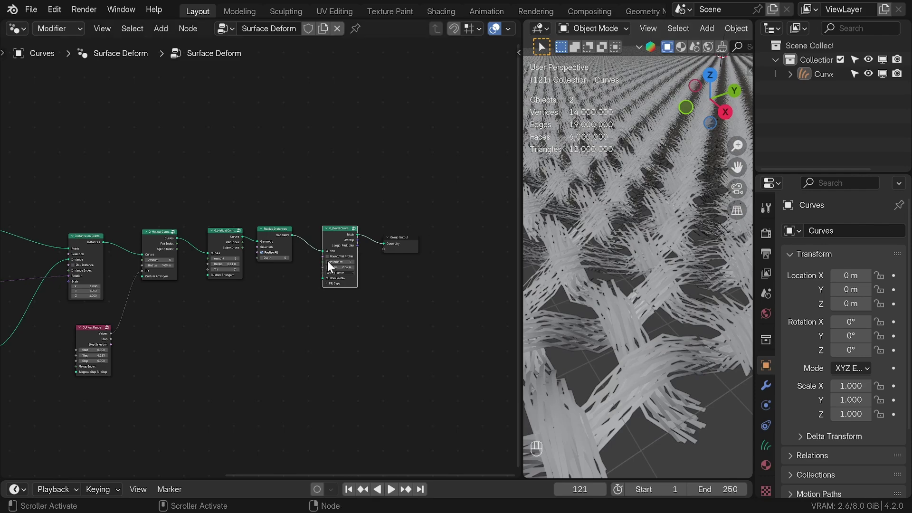
Try the Round/Flat Profile option on the G_Bevel Curve node and switch it back off.
{"action": "left_click", "coordinate": [327, 257]}
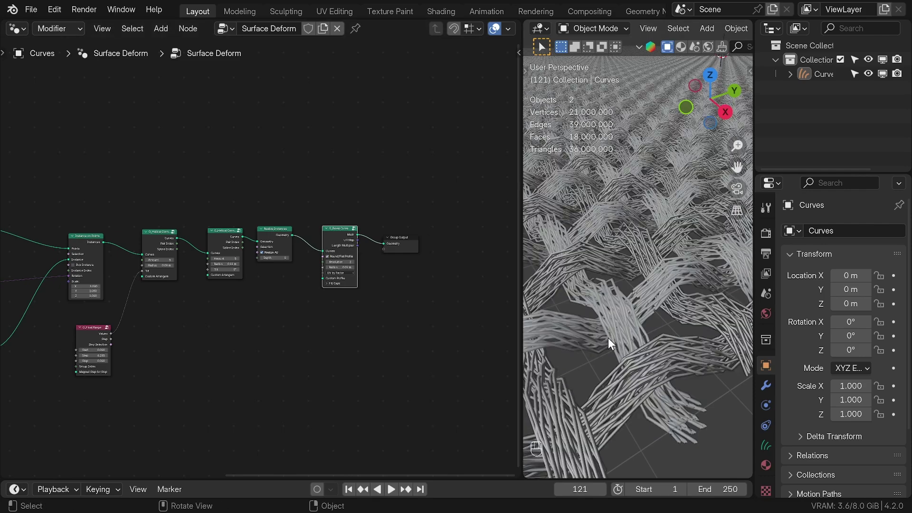
{"action": "left_click", "coordinate": [327, 257]}
{"action": "scroll", "coordinate": [636, 240], "scroll_direction": "down", "scroll_amount": 10}
{"action": "middle_click_drag", "start_coordinate": [637, 241], "coordinate": [620, 267]}
{"action": "middle_click_drag", "start_coordinate": [620, 267], "coordinate": [580, 289], "text": "shift"}
Add an Image Texture node with the dragon transparent.png image and connect its Color to the second Instance on Points' Selection.
{"action": "middle_click_drag", "start_coordinate": [194, 247], "coordinate": [299, 214]}
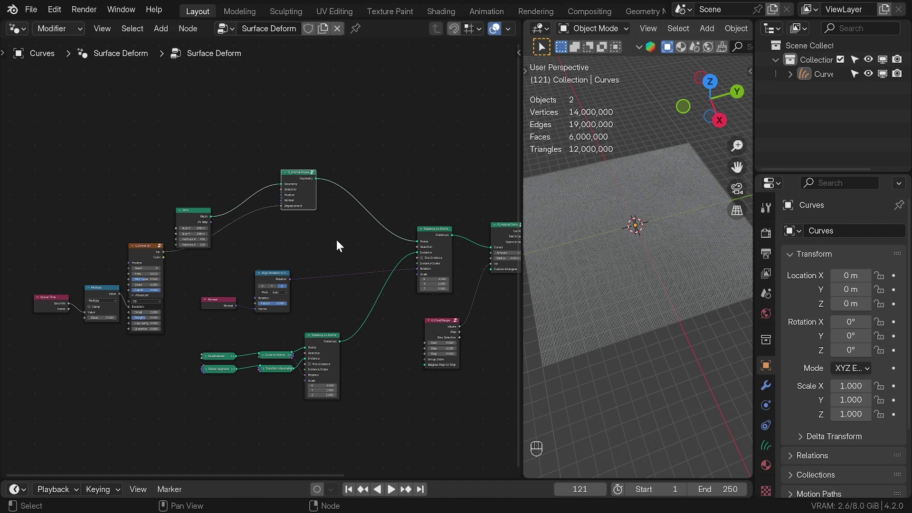
{"action": "key", "text": "shift+a"}
{"action": "type", "text": "image"}
{"action": "left_click", "coordinate": [309, 230]}
{"action": "left_click", "coordinate": [284, 221]}
{"action": "left_click", "coordinate": [331, 254]}
{"action": "double_click", "coordinate": [306, 127]}
{"action": "left_click_drag", "start_coordinate": [344, 229], "coordinate": [415, 246]}
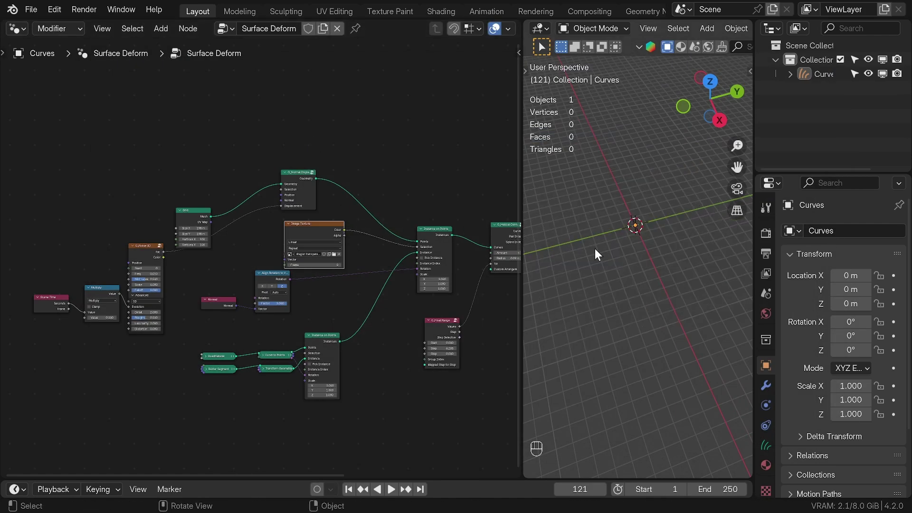
Connect the Grid's UV Map output to the Image Texture's Vector input.
{"action": "left_click_drag", "start_coordinate": [210, 222], "coordinate": [284, 259]}
{"action": "middle_click_drag", "start_coordinate": [546, 239], "coordinate": [671, 260]}
{"action": "middle_click_drag", "start_coordinate": [702, 312], "coordinate": [569, 266]}
{"action": "left_click", "coordinate": [303, 225]}
Space out Grid and G_Normal Displacement and insert a Store Named Attribute node between them with data type Vector.
{"action": "left_click_drag", "start_coordinate": [194, 206], "coordinate": [101, 172]}
{"action": "left_click_drag", "start_coordinate": [291, 172], "coordinate": [317, 171]}
{"action": "key", "text": "shift+a"}
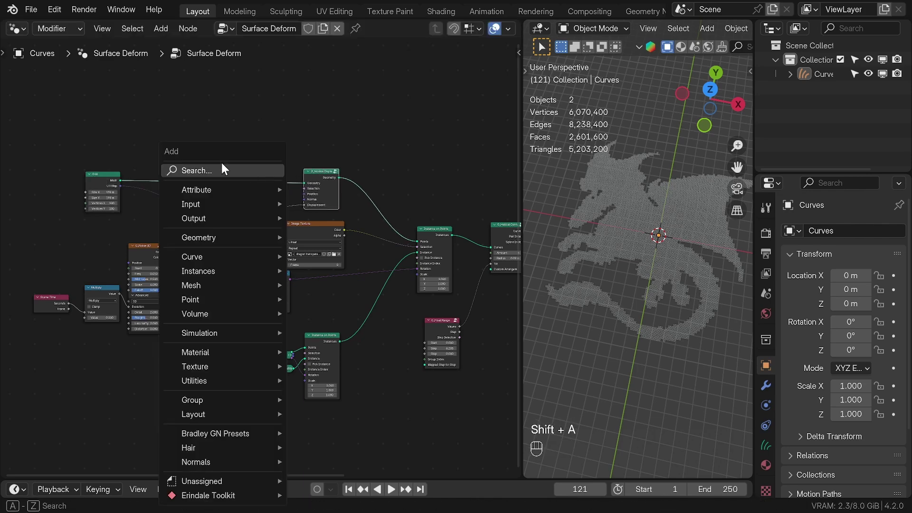
{"action": "type", "text": "store"}
{"action": "key", "text": "Return"}
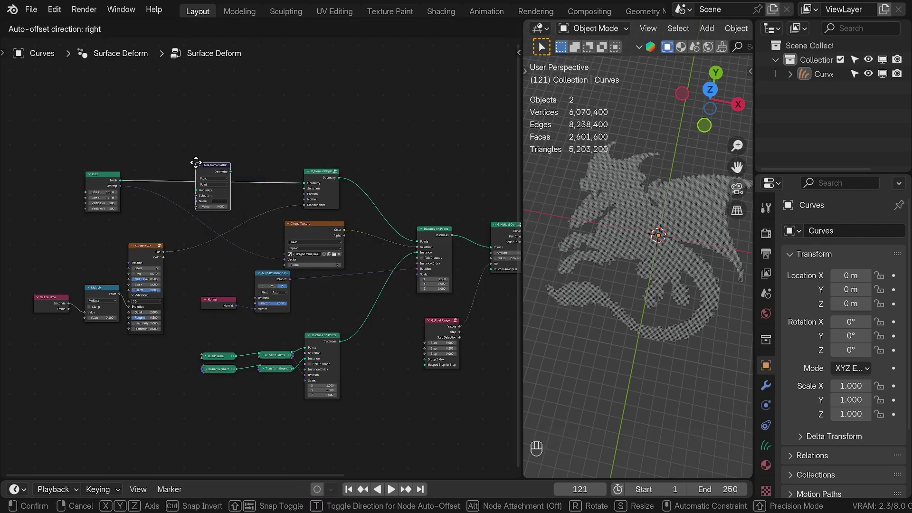
{"action": "left_click", "coordinate": [212, 179]}
{"action": "left_click", "coordinate": [212, 177]}
{"action": "left_click", "coordinate": [214, 224]}
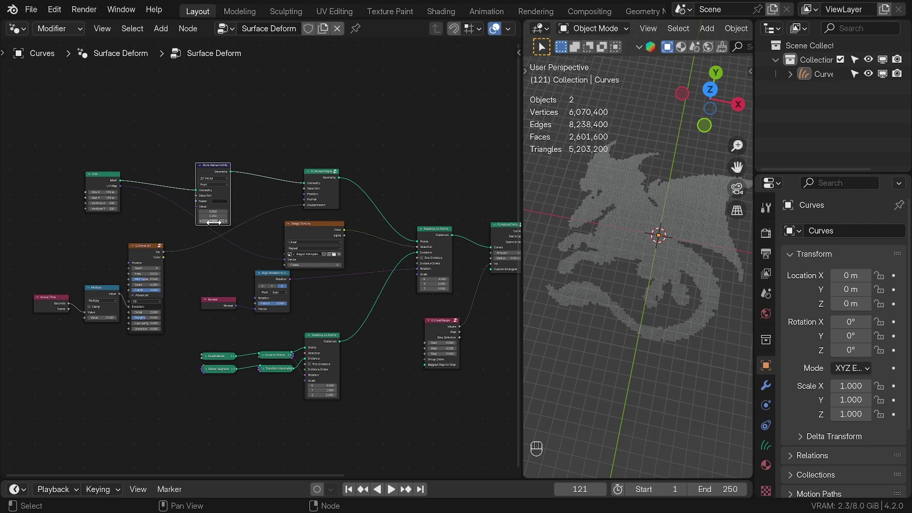
Connect the Grid's UV Map to the Store Named Attribute's Value input and name the attribute uv.
{"action": "left_click_drag", "start_coordinate": [121, 184], "coordinate": [152, 175]}
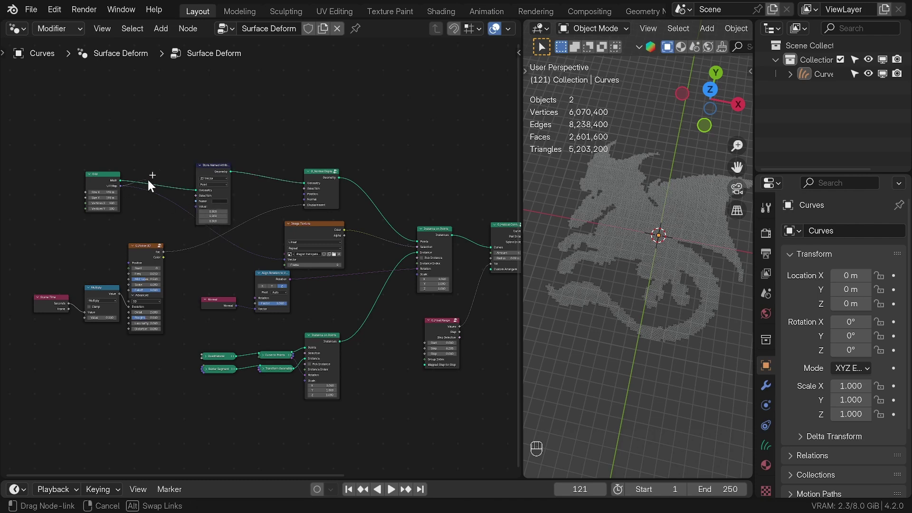
{"action": "left_click_drag", "start_coordinate": [193, 205], "coordinate": [195, 206]}
{"action": "left_click", "coordinate": [221, 200]}
{"action": "type", "text": "uv"}
{"action": "key", "text": "Return"}
Switch the node area to the Shader Editor and create a new material for the curves.
{"action": "middle_click_drag", "start_coordinate": [457, 259], "coordinate": [156, 265]}
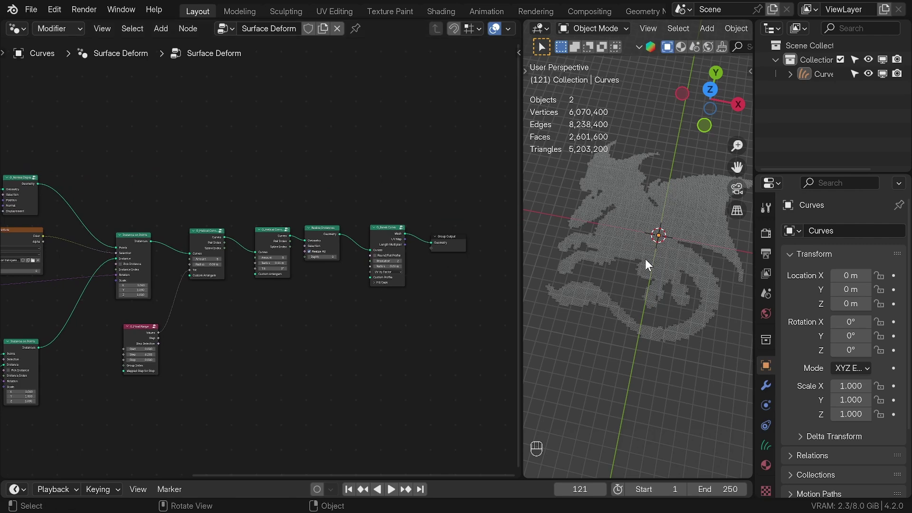
{"action": "left_click", "coordinate": [15, 28]}
{"action": "left_click", "coordinate": [44, 162]}
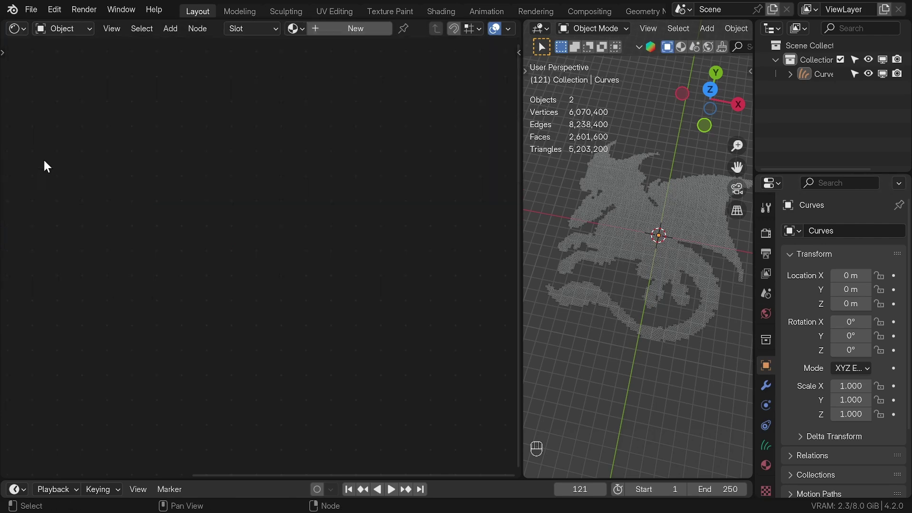
{"action": "left_click", "coordinate": [351, 29]}
Add a texture setup to the Principled BSDF and assign dragon transparent.png to its Image Texture.
{"action": "middle_click_drag", "start_coordinate": [16, 232], "coordinate": [246, 225]}
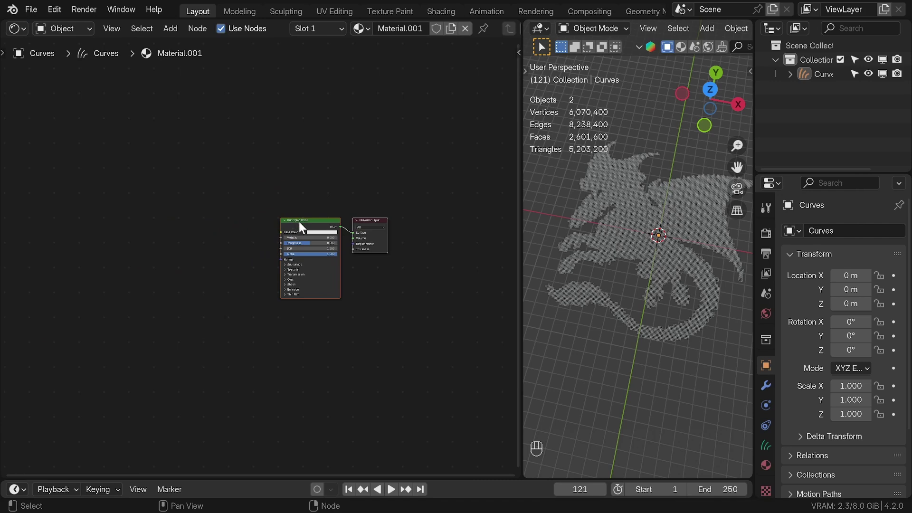
{"action": "key", "text": "ctrl+t"}
{"action": "left_click", "coordinate": [218, 247]}
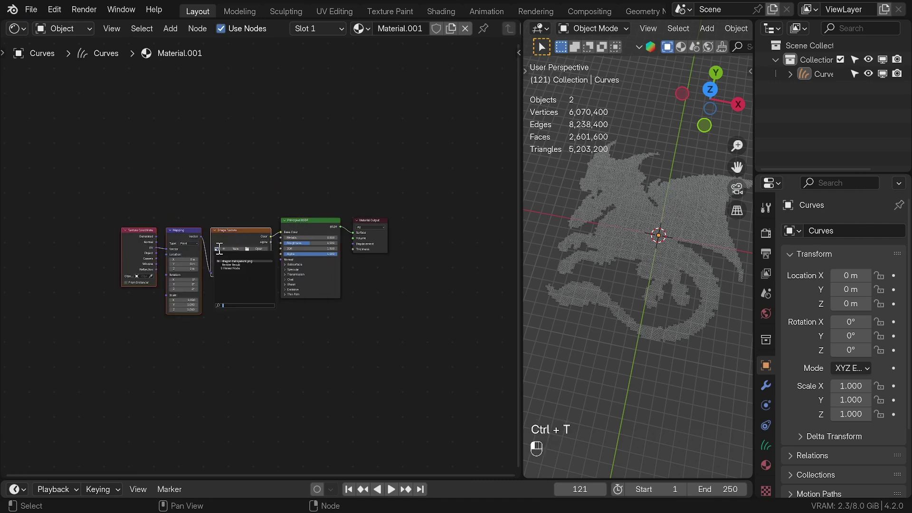
{"action": "left_click", "coordinate": [223, 258]}
Replace the Texture Coordinate and Mapping nodes with an Attribute node named uv whose Vector drives the image texture.
{"action": "left_click_drag", "start_coordinate": [111, 208], "coordinate": [179, 249]}
{"action": "key", "text": "x"}
{"action": "key", "text": "shift+a"}
{"action": "type", "text": "po"}
{"action": "key", "text": "Return"}
{"action": "left_click", "coordinate": [175, 264]}
{"action": "left_click_drag", "start_coordinate": [156, 262], "coordinate": [211, 291]}
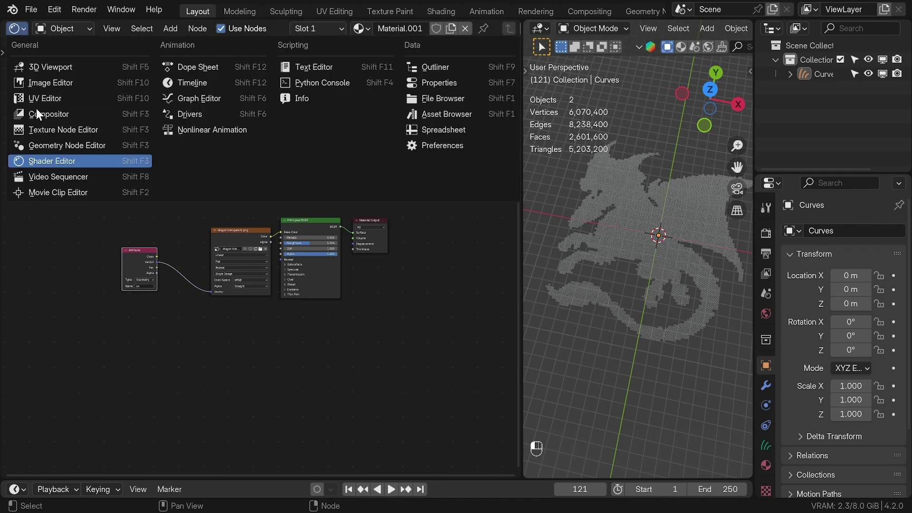
Return to the Geometry Node Editor and insert a Set Material node with Material.001 after G_Bevel Curve.
{"action": "left_click", "coordinate": [44, 145]}
{"action": "middle_click_drag", "start_coordinate": [431, 229], "coordinate": [248, 238]}
{"action": "left_click_drag", "start_coordinate": [458, 236], "coordinate": [478, 238]}
{"action": "scroll", "coordinate": [292, 289], "scroll_direction": "up", "scroll_amount": 2}
{"action": "middle_click_drag", "start_coordinate": [459, 271], "coordinate": [296, 292]}
{"action": "key", "text": "shift+a"}
{"action": "left_click", "coordinate": [250, 176]}
{"action": "left_click", "coordinate": [299, 230]}
{"action": "left_click", "coordinate": [258, 238]}
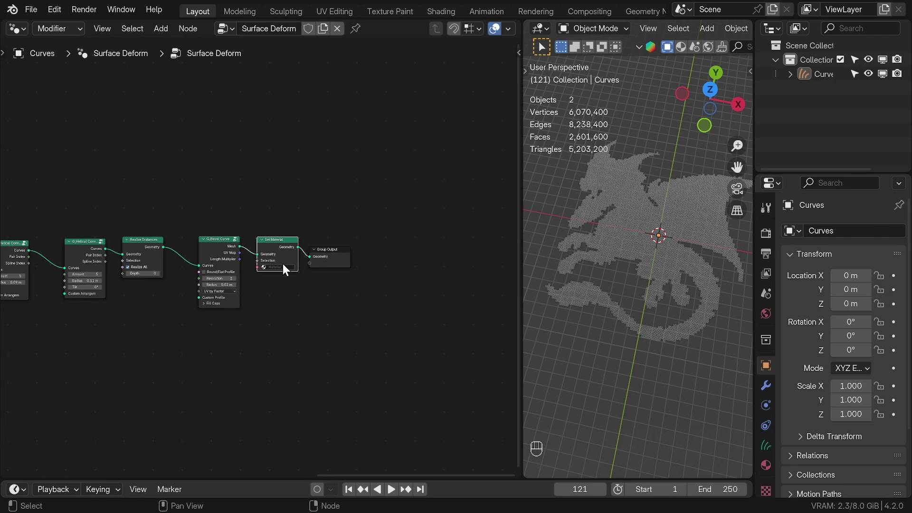
{"action": "left_click", "coordinate": [283, 284]}
Inspect the material on the dragon-shaped weave using the viewport shading modes.
{"action": "key", "text": "z"}
{"action": "left_click", "coordinate": [648, 264]}
{"action": "scroll", "coordinate": [648, 264], "scroll_direction": "up", "scroll_amount": 2}
{"action": "middle_click_drag", "start_coordinate": [648, 264], "coordinate": [699, 271], "text": "shift"}
{"action": "scroll", "coordinate": [622, 292], "scroll_direction": "up", "scroll_amount": 2}
{"action": "scroll", "coordinate": [611, 280], "scroll_direction": "down", "scroll_amount": 6}
Add a Plain Axes empty to the scene and reselect the dragon curves.
{"action": "key", "text": "shift+a"}
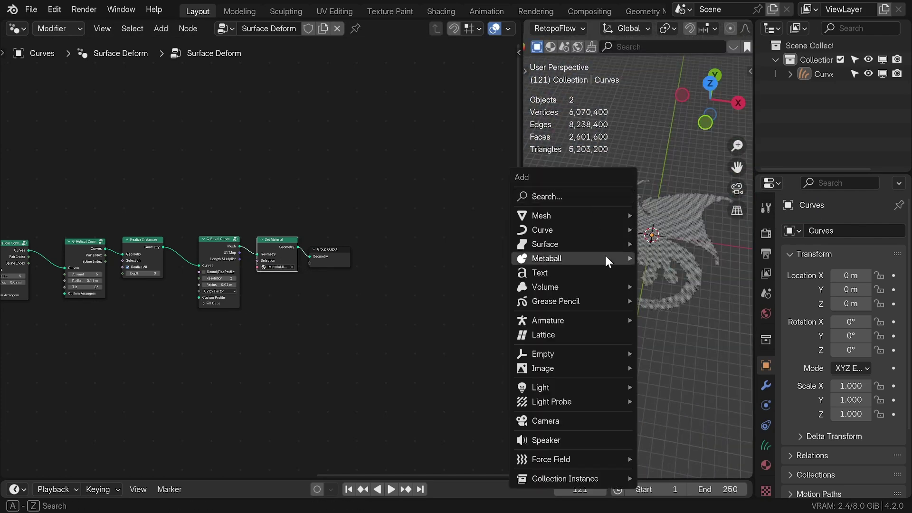
{"action": "mouse_move", "coordinate": [563, 354]}
{"action": "left_click", "coordinate": [677, 353]}
{"action": "left_click", "coordinate": [651, 239]}
Shift the bevel, material and output nodes over and insert a Trim Curve node after Realize Instances.
{"action": "middle_click_drag", "start_coordinate": [272, 253], "coordinate": [375, 257]}
{"action": "scroll", "coordinate": [375, 257], "scroll_direction": "down", "scroll_amount": 1}
{"action": "left_click_drag", "start_coordinate": [299, 216], "coordinate": [402, 254]}
{"action": "key", "text": "g"}
{"action": "key", "text": "shift+a"}
{"action": "type", "text": "trim"}
{"action": "key", "text": "Return"}
{"action": "left_click", "coordinate": [317, 241]}
Add a G_Proximity Falloff node targeting the Empty and connect its Falloff to the Trim Curve's End.
{"action": "key", "text": "shift+a"}
{"action": "type", "text": "prox"}
{"action": "key", "text": "Return"}
{"action": "left_click", "coordinate": [265, 316]}
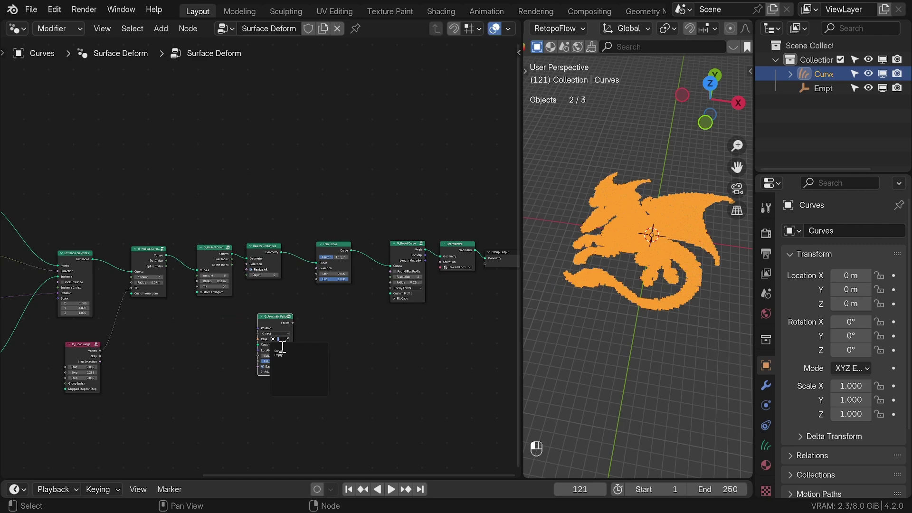
{"action": "left_click_drag", "start_coordinate": [312, 279], "coordinate": [314, 279]}
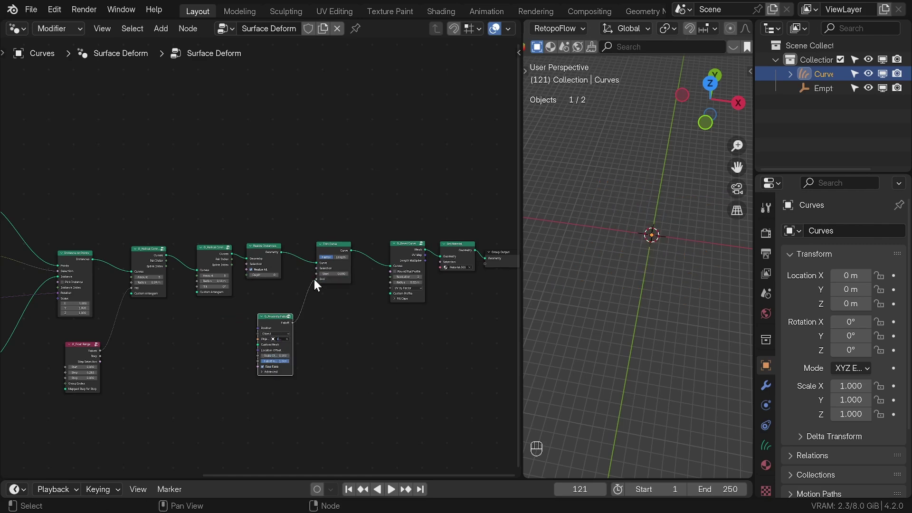
Scale the Empty up to about 29.35 and reselect the dragon curves.
{"action": "left_click", "coordinate": [662, 236]}
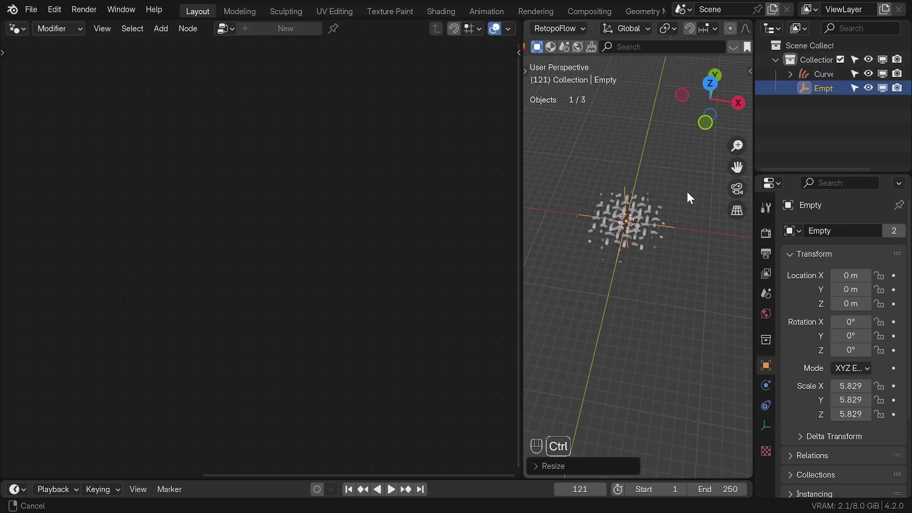
{"action": "key", "text": "s"}
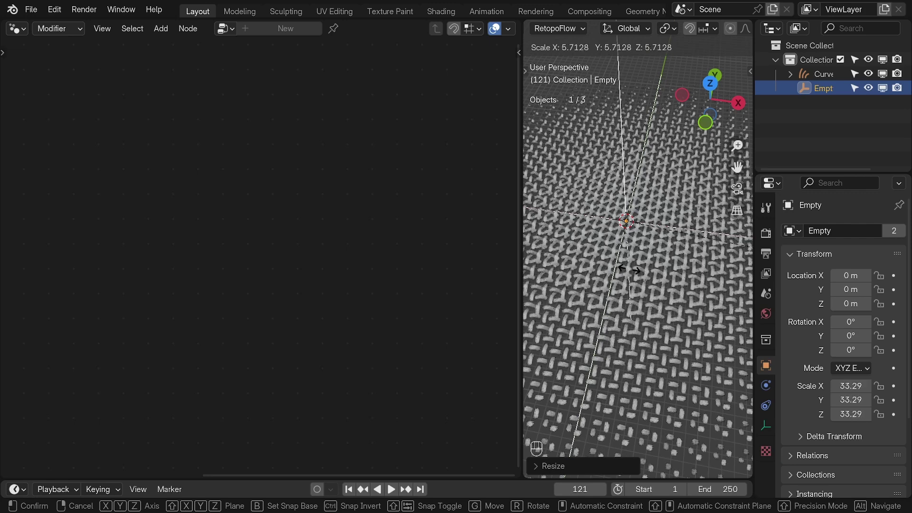
{"action": "left_click", "coordinate": [618, 303]}
{"action": "key", "text": "s"}
{"action": "left_click", "coordinate": [639, 306]}
{"action": "left_click", "coordinate": [639, 307]}
Add a G_Vector Noise node feeding the Position input of G_Proximity Falloff.
{"action": "left_click_drag", "start_coordinate": [257, 327], "coordinate": [200, 350]}
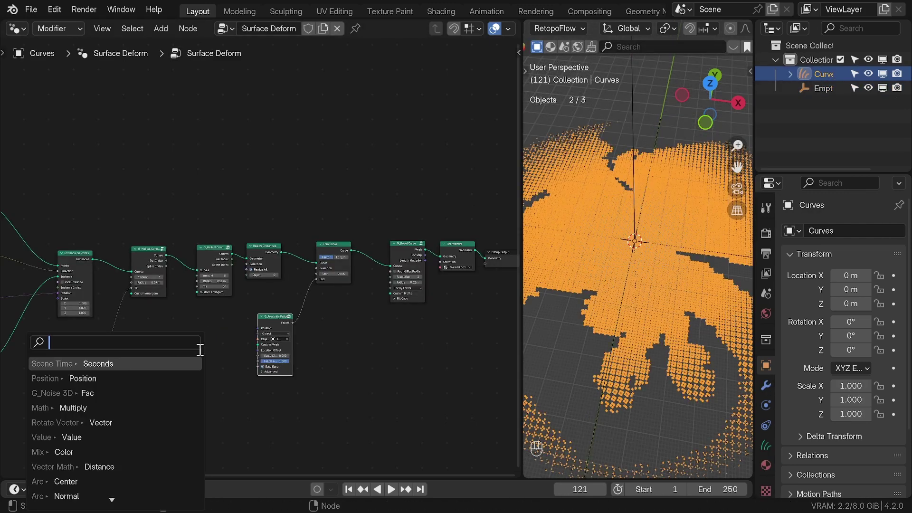
{"action": "type", "text": "noise"}
{"action": "left_click", "coordinate": [114, 407]}
{"action": "left_click", "coordinate": [142, 396]}
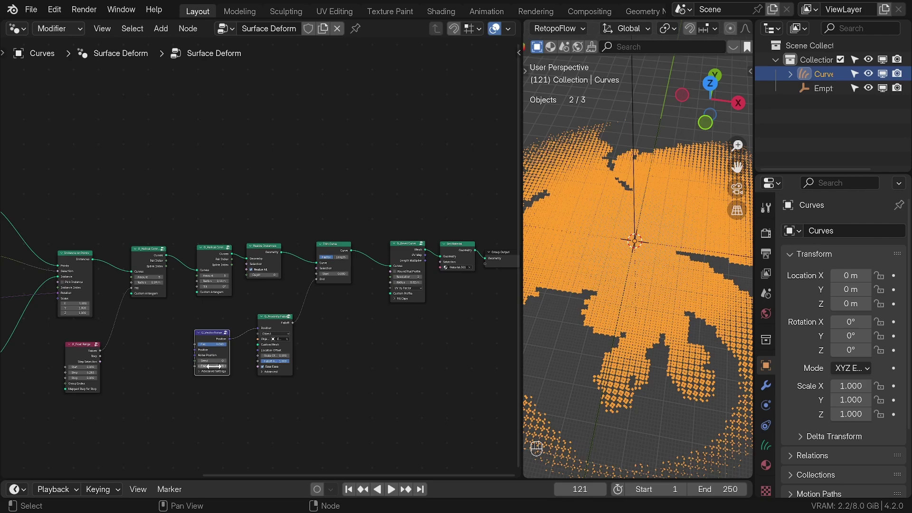
Insert a Color Ramp between G_Proximity Falloff and the Trim Curve's End and move its black stop inward.
{"action": "key", "text": "shift+a"}
{"action": "type", "text": "colo"}
{"action": "key", "text": "Return"}
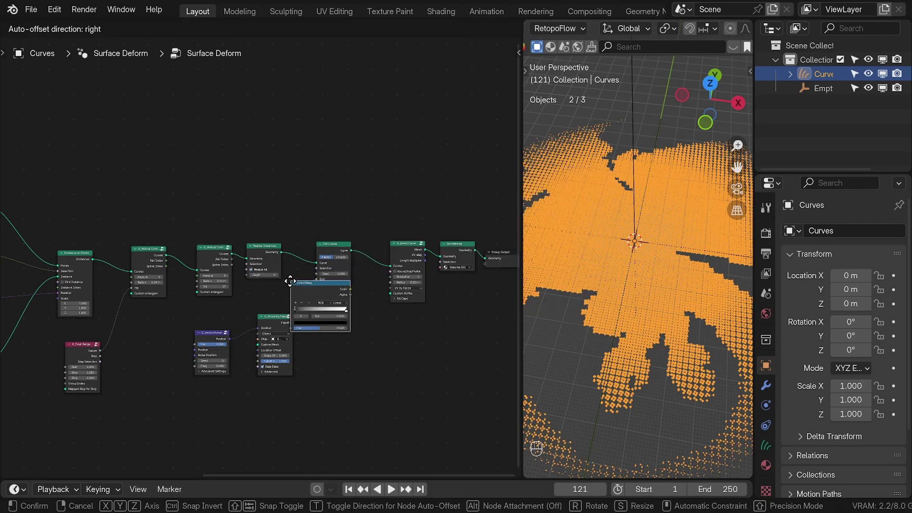
{"action": "left_click", "coordinate": [306, 312]}
{"action": "left_click_drag", "start_coordinate": [306, 312], "coordinate": [327, 314]}
Redo the undone changes to restore the noise and Color Ramp nodes.
{"action": "scroll", "coordinate": [582, 197], "scroll_direction": "down", "scroll_amount": 3}
{"action": "middle_click_drag", "start_coordinate": [589, 194], "coordinate": [607, 185]}
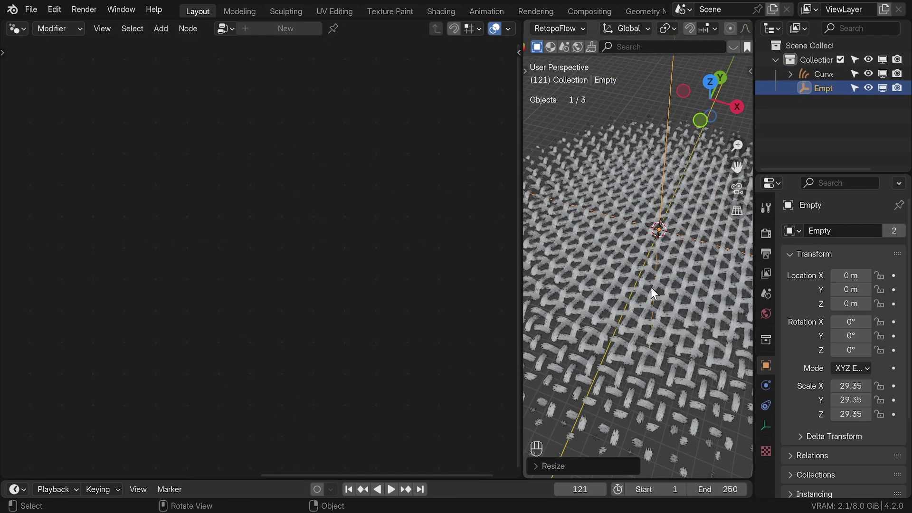
{"action": "key", "text": "ctrl+shift+z"}
{"action": "key", "text": "ctrl+shift+z"}
{"action": "key", "text": "ctrl+shift+z"}
{"action": "key", "text": "ctrl+shift+z"}
{"action": "key", "text": "ctrl+shift+z"}
Insert a Curl Hair Curves node between Realize Instances and Trim Curve.
{"action": "key", "text": "shift+a"}
{"action": "type", "text": "curl"}
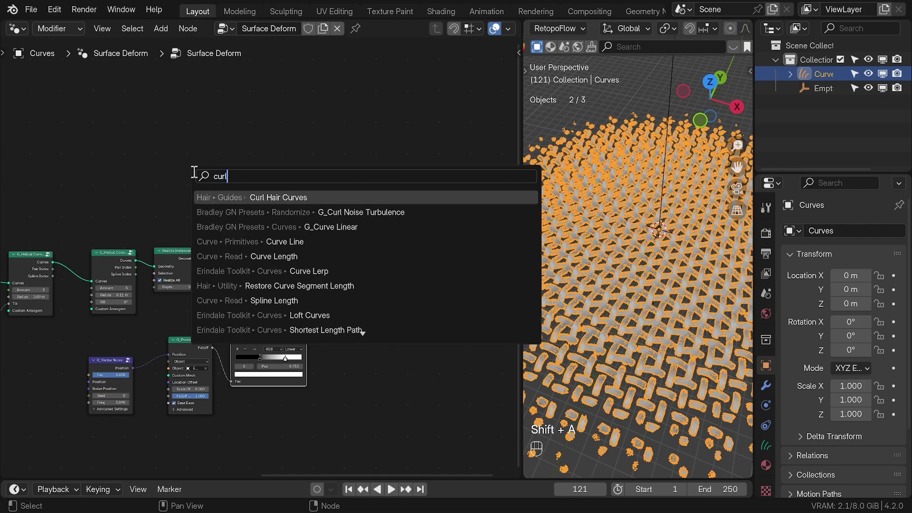
{"action": "key", "text": "Return"}
{"action": "left_click", "coordinate": [247, 227]}
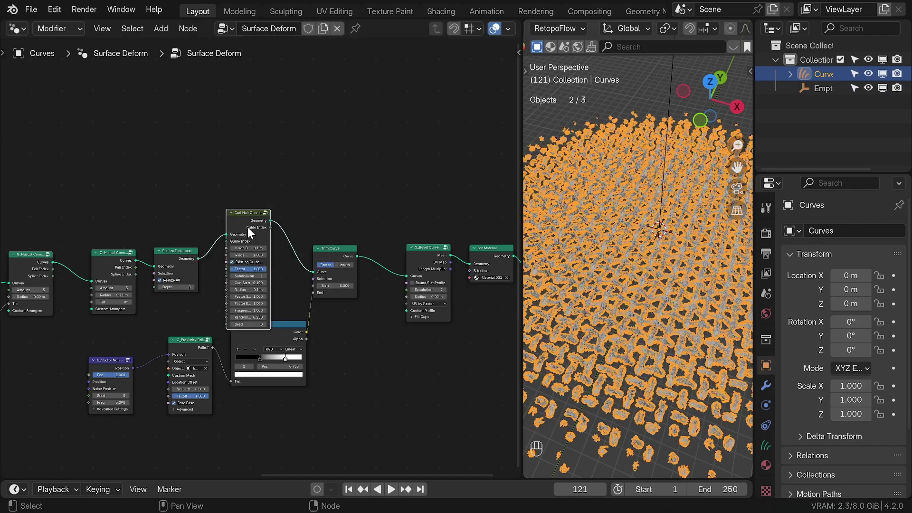
Set the Curl Hair Curves Factor to 0.1 and examine the strands up close.
{"action": "left_click", "coordinate": [247, 268]}
{"action": "type", "text": ".1"}
{"action": "key", "text": "Return"}
{"action": "scroll", "coordinate": [606, 286], "scroll_direction": "up", "scroll_amount": 10}
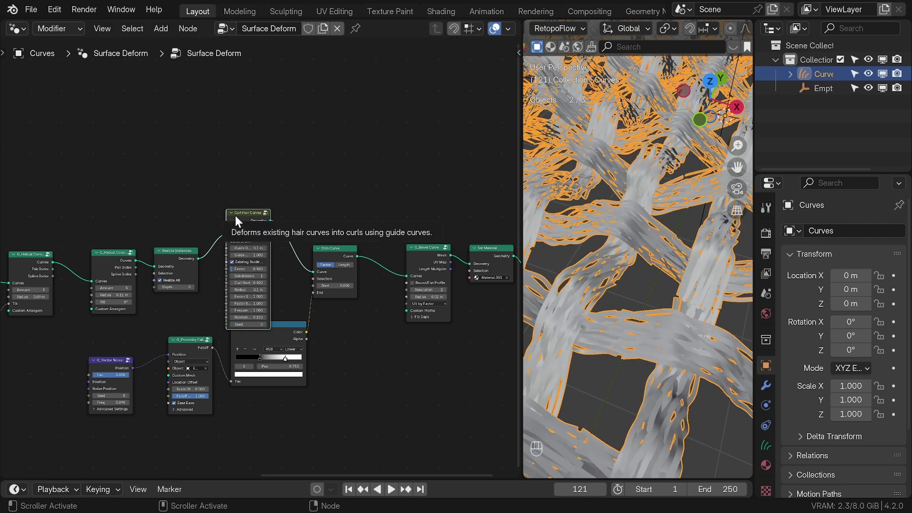
Mute the Curl Hair Curves node and deselect the curves object.
{"action": "key", "text": "m"}
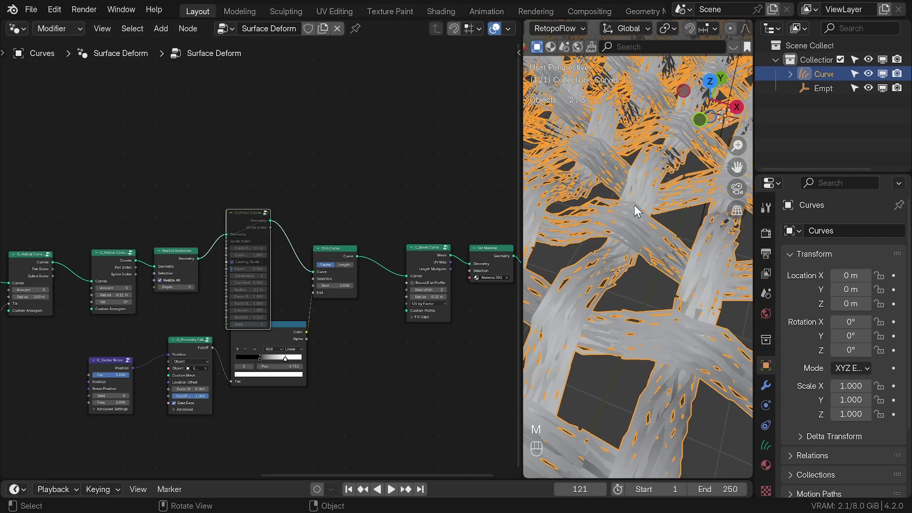
{"action": "scroll", "coordinate": [634, 208], "scroll_direction": "down", "scroll_amount": 9}
{"action": "left_click", "coordinate": [585, 147]}
{"action": "scroll", "coordinate": [635, 283], "scroll_direction": "down", "scroll_amount": 2}
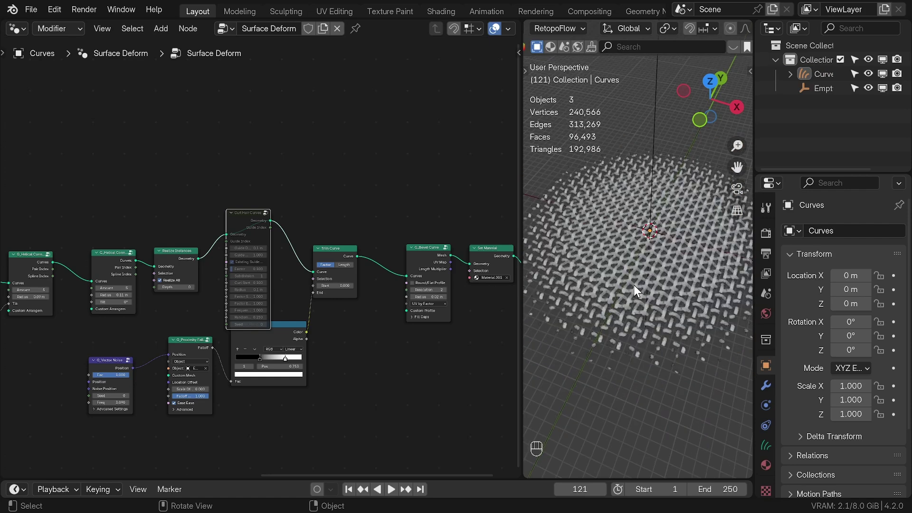
Insert a Join Geometry node between Set Material and the Group Output and move it lower.
{"action": "scroll", "coordinate": [488, 234], "scroll_direction": "down", "scroll_amount": 3}
{"action": "key", "text": "shift+a"}
{"action": "type", "text": "jpi"}
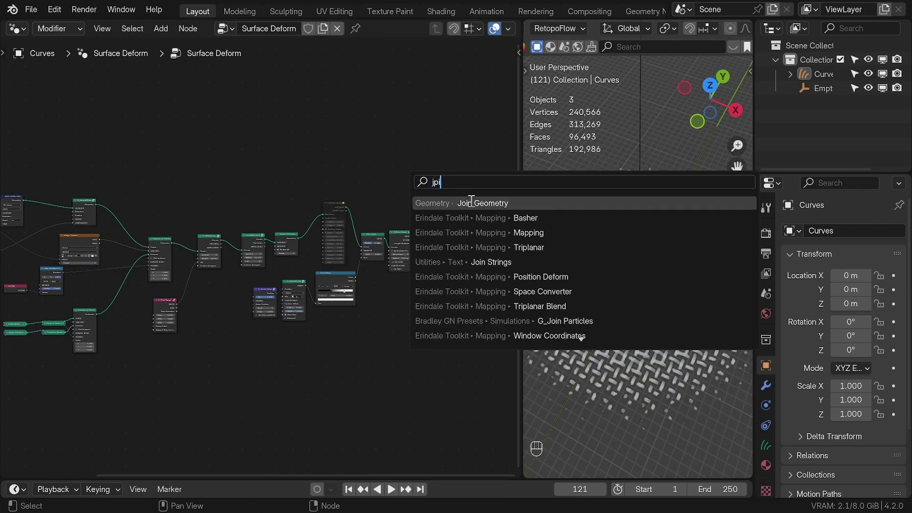
{"action": "left_click", "coordinate": [471, 203]}
{"action": "left_click", "coordinate": [464, 230]}
{"action": "left_click_drag", "start_coordinate": [464, 230], "coordinate": [468, 286]}
Connect the G_Normal Displacement geometry to the Join Geometry node.
{"action": "scroll", "coordinate": [71, 287], "scroll_direction": "down", "scroll_amount": 2}
{"action": "middle_click_drag", "start_coordinate": [102, 273], "coordinate": [311, 285], "text": "shift"}
{"action": "scroll", "coordinate": [306, 240], "scroll_direction": "up", "scroll_amount": 2}
{"action": "middle_click_drag", "start_coordinate": [376, 265], "coordinate": [172, 261], "text": "shift"}
{"action": "left_click_drag", "start_coordinate": [127, 208], "coordinate": [423, 298]}
{"action": "scroll", "coordinate": [593, 302], "scroll_direction": "down", "scroll_amount": 5}
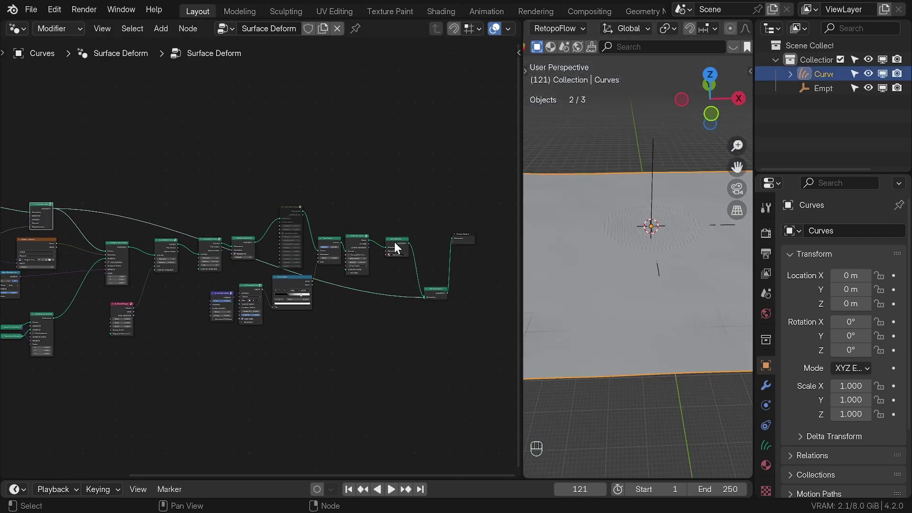
Duplicate the Set Material node and insert the copy between the G_Normal Displacement geometry and the Join Geometry node.
{"action": "key", "text": "shift+d"}
{"action": "scroll", "coordinate": [418, 304], "scroll_direction": "up", "scroll_amount": 1}
{"action": "scroll", "coordinate": [304, 348], "scroll_direction": "down", "scroll_amount": 1}
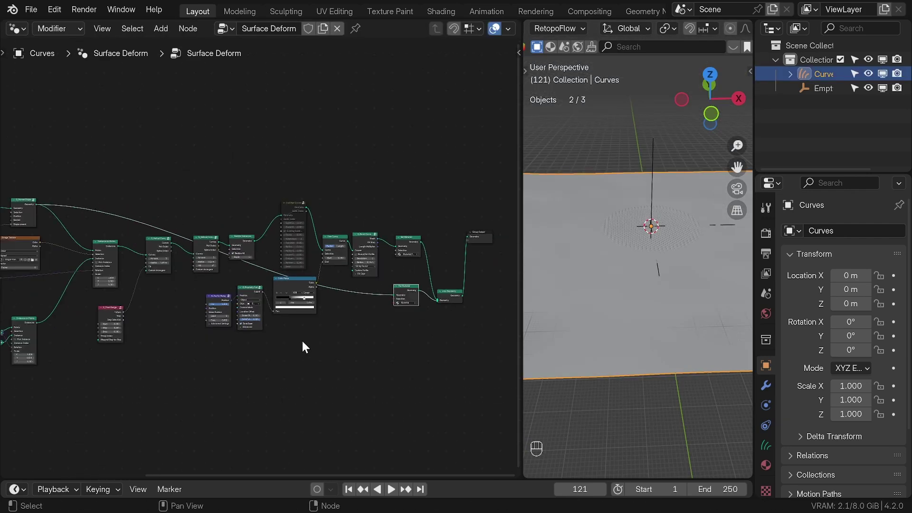
Switch the asset search to materials and search the library for "fabric".
{"action": "left_click", "coordinate": [551, 47]}
{"action": "left_click", "coordinate": [641, 47]}
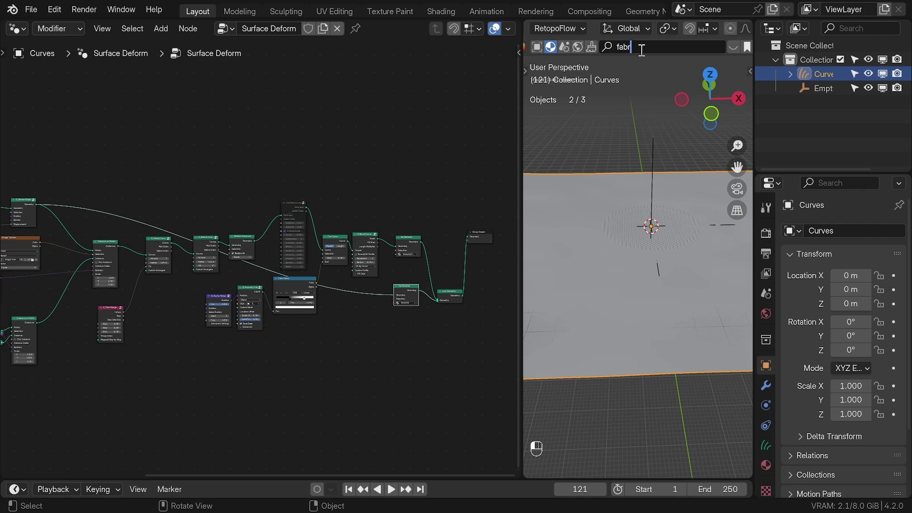
{"action": "mouse_move", "coordinate": [636, 58]}
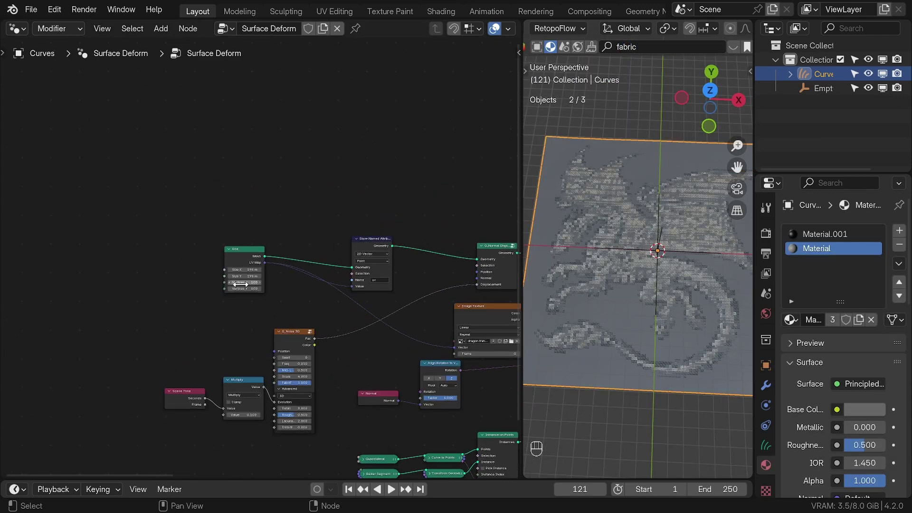
Increase the Grid node's vertex counts and size, and examine the woven dragon up close.
{"action": "key", "text": "Return"}
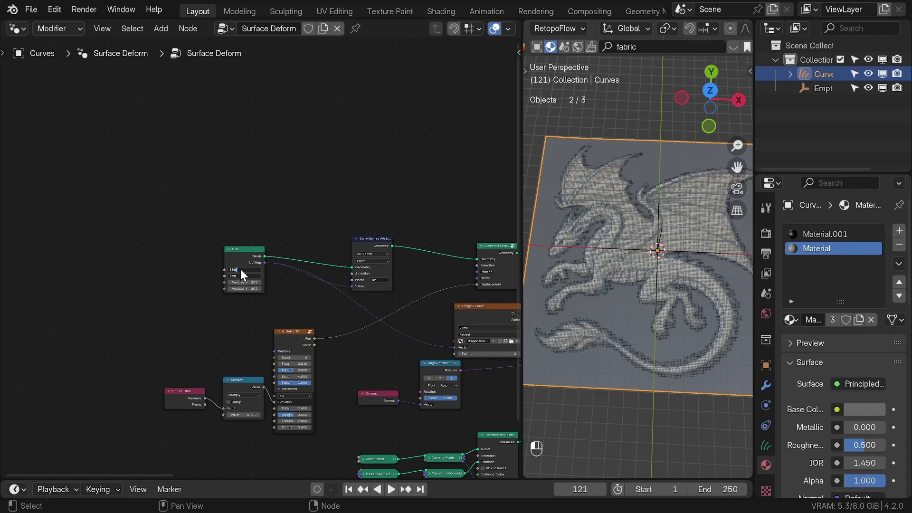
{"action": "key", "text": "Return"}
{"action": "scroll", "coordinate": [646, 220], "scroll_direction": "up", "scroll_amount": 3}
{"action": "middle_click_drag", "start_coordinate": [647, 219], "coordinate": [525, 280]}
{"action": "middle_click_drag", "start_coordinate": [626, 290], "coordinate": [633, 379], "text": "ctrl"}
{"action": "middle_click_drag", "start_coordinate": [645, 375], "coordinate": [593, 336], "text": "shift"}
{"action": "middle_click_drag", "start_coordinate": [618, 351], "coordinate": [621, 371]}
Mute the Trim Curve node that feeds the G_Bevel Curve node.
{"action": "middle_click_drag", "start_coordinate": [465, 362], "coordinate": [143, 277]}
{"action": "scroll", "coordinate": [397, 291], "scroll_direction": "up", "scroll_amount": 2}
{"action": "middle_click_drag", "start_coordinate": [397, 291], "coordinate": [200, 305]}
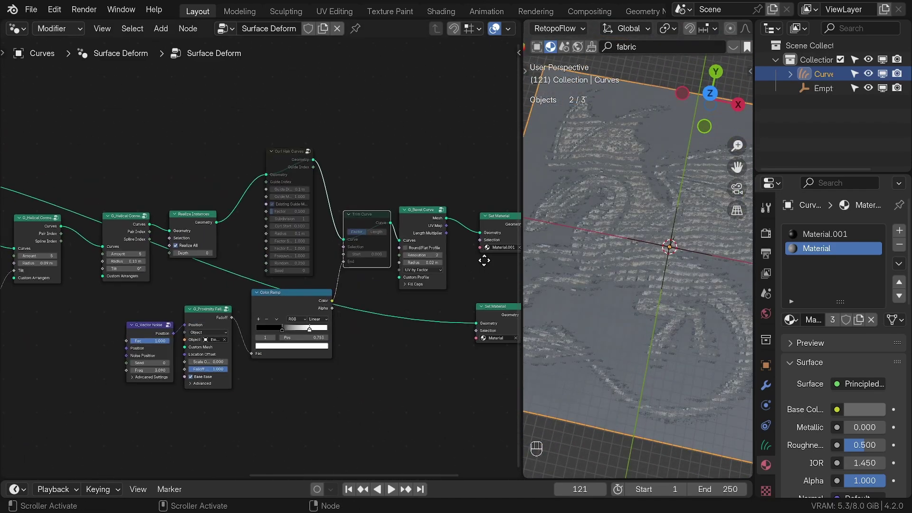
Set the G_Bevel Curve node's Radius to 0.06 m to thicken the strands.
{"action": "middle_click_drag", "start_coordinate": [478, 260], "coordinate": [333, 244]}
{"action": "left_click_drag", "start_coordinate": [440, 307], "coordinate": [455, 267]}
{"action": "middle_click_drag", "start_coordinate": [318, 255], "coordinate": [401, 270]}
{"action": "scroll", "coordinate": [402, 269], "scroll_direction": "up", "scroll_amount": 3}
{"action": "left_click", "coordinate": [403, 269]}
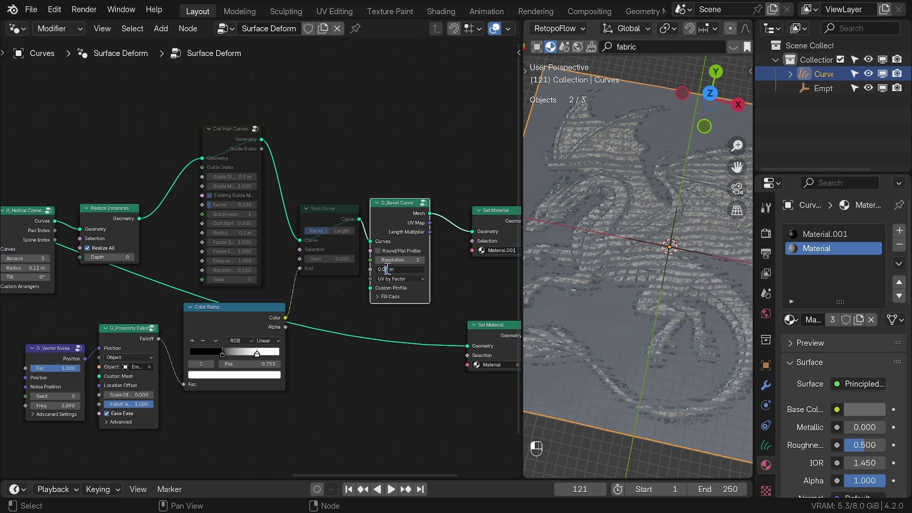
{"action": "key", "text": "Return"}
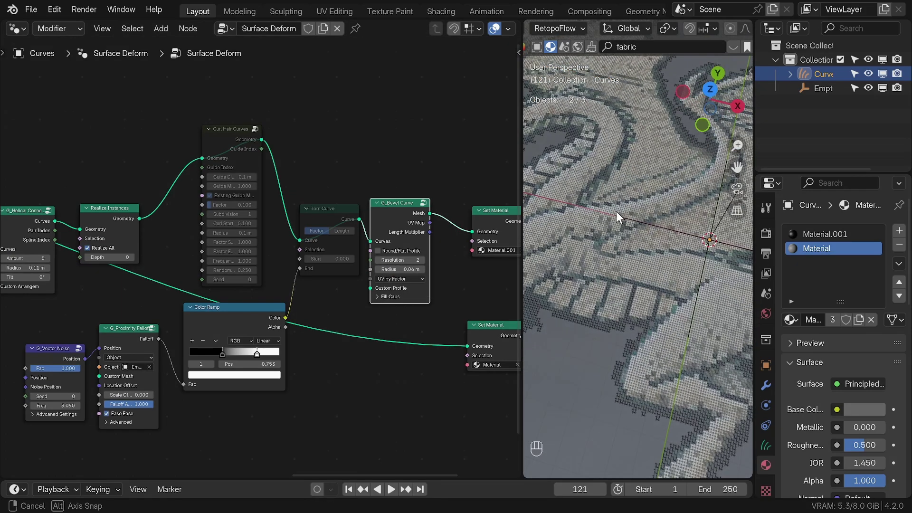